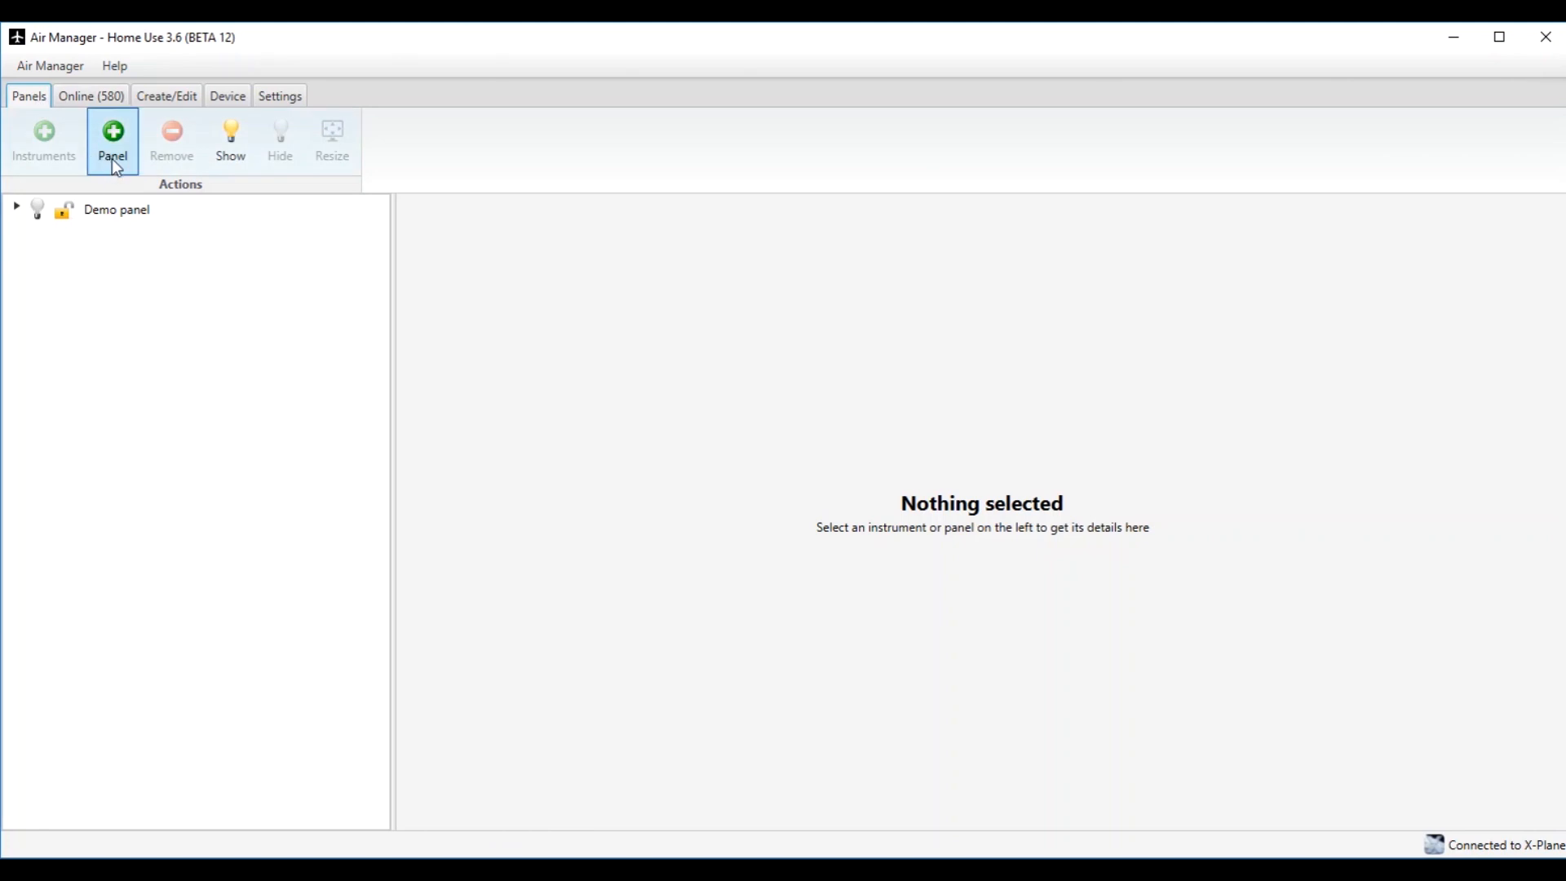
Start adding a new premade panel and choose the Beechcraft C90.
click(112, 145)
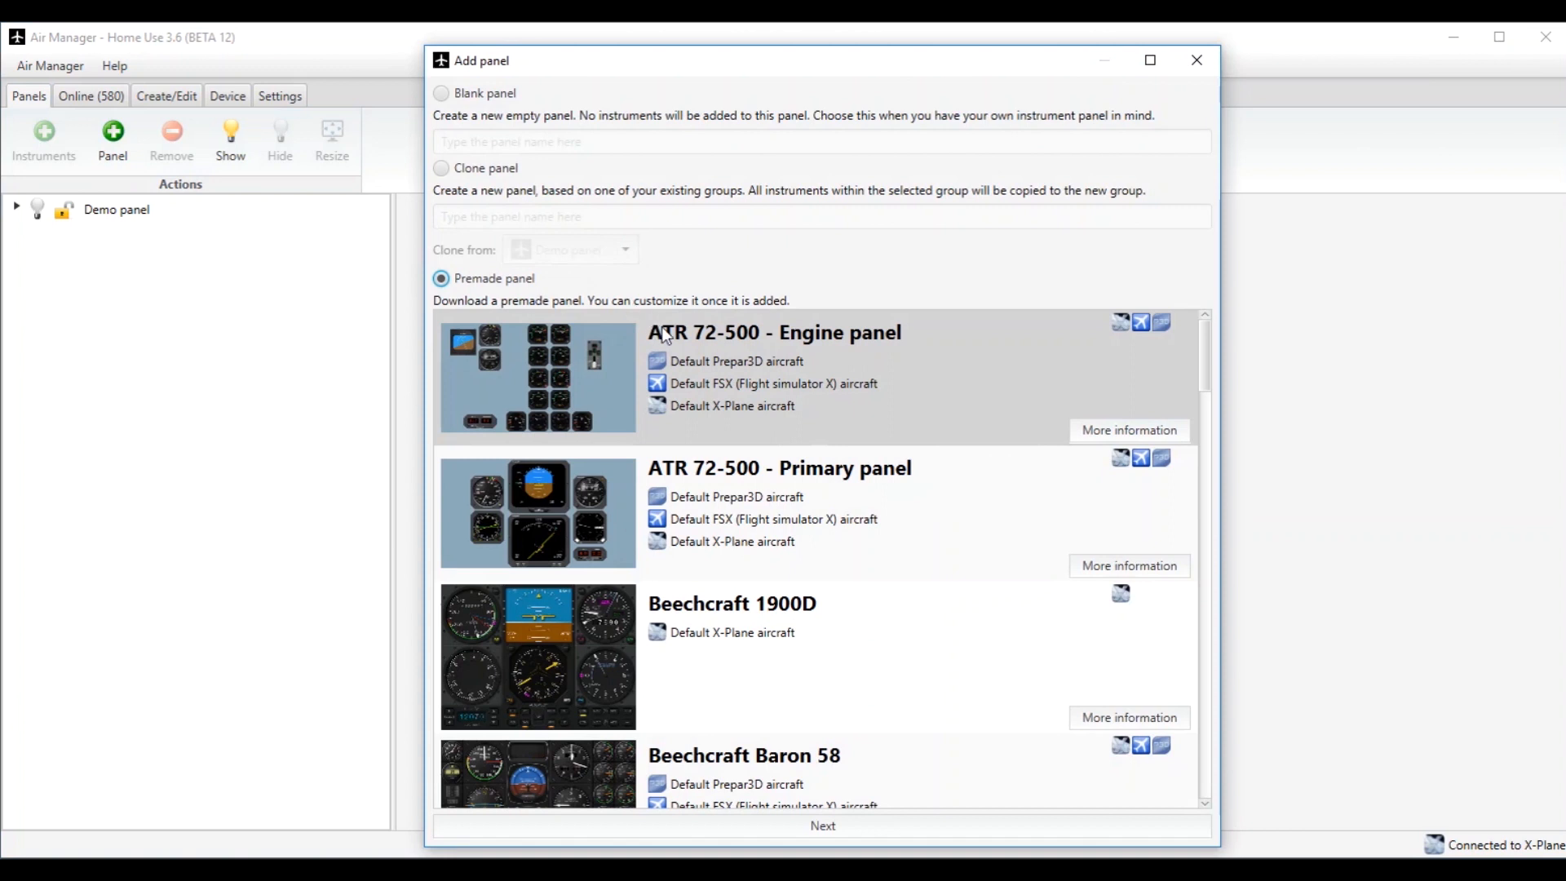
scroll(665, 334, down, 6)
scroll(665, 335, up, 2)
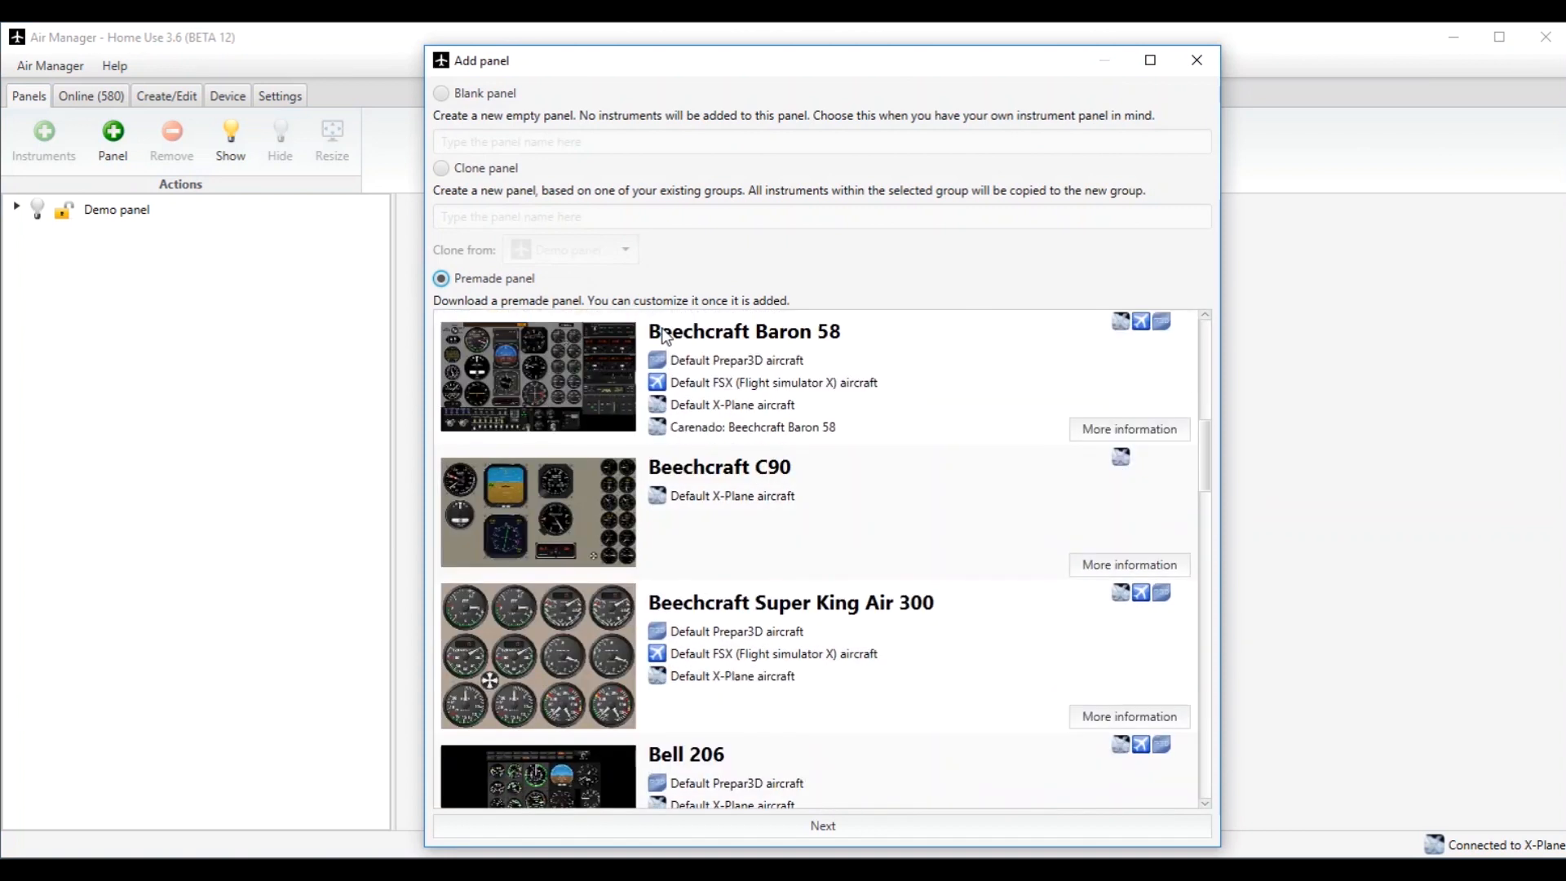
click(791, 506)
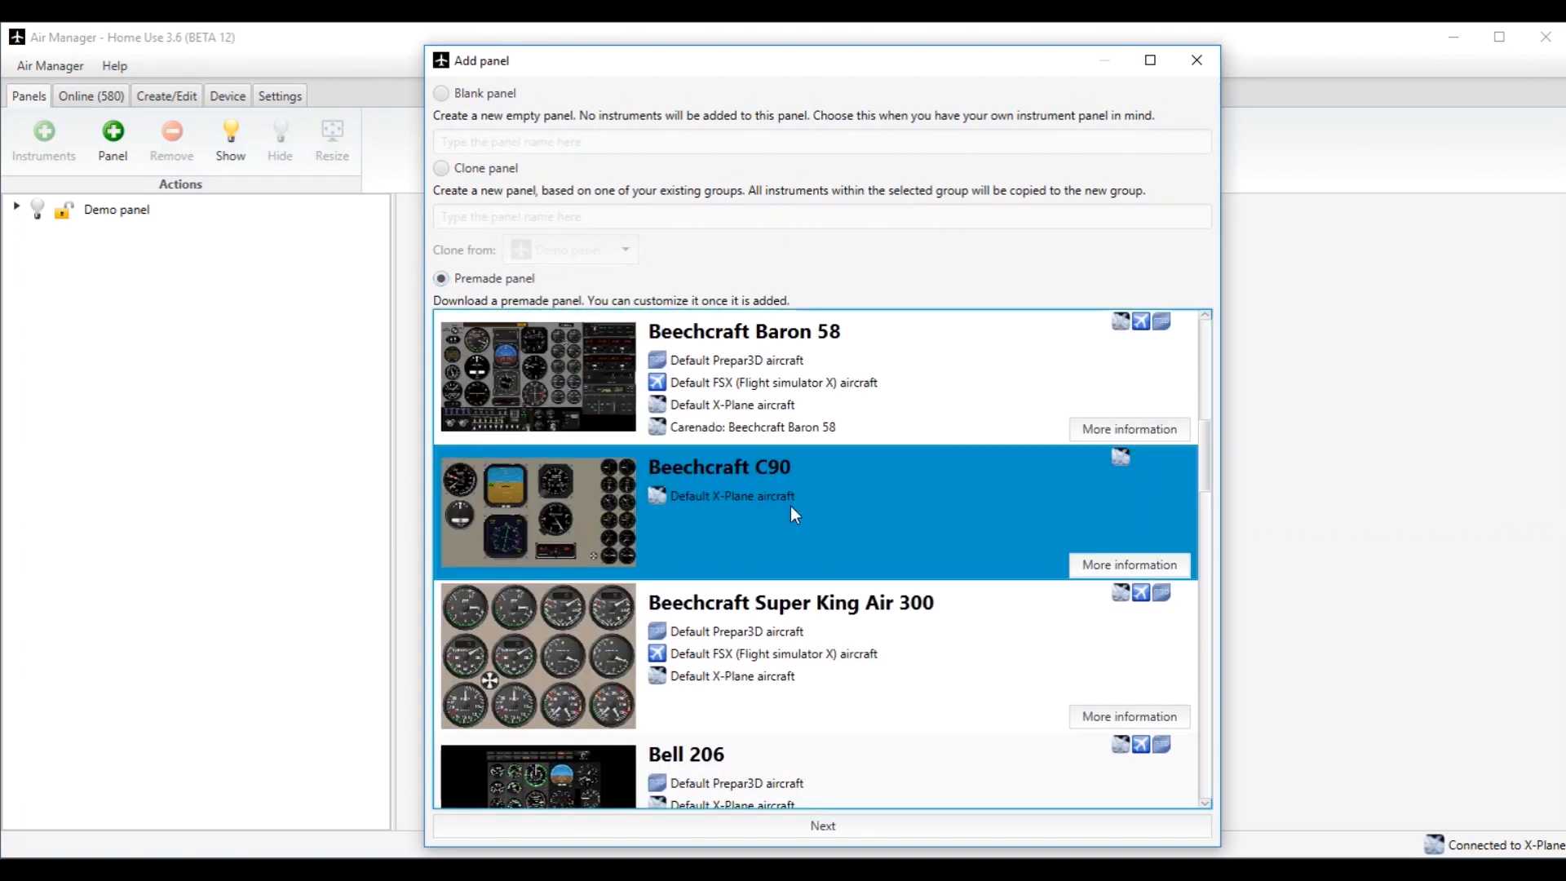
click(862, 825)
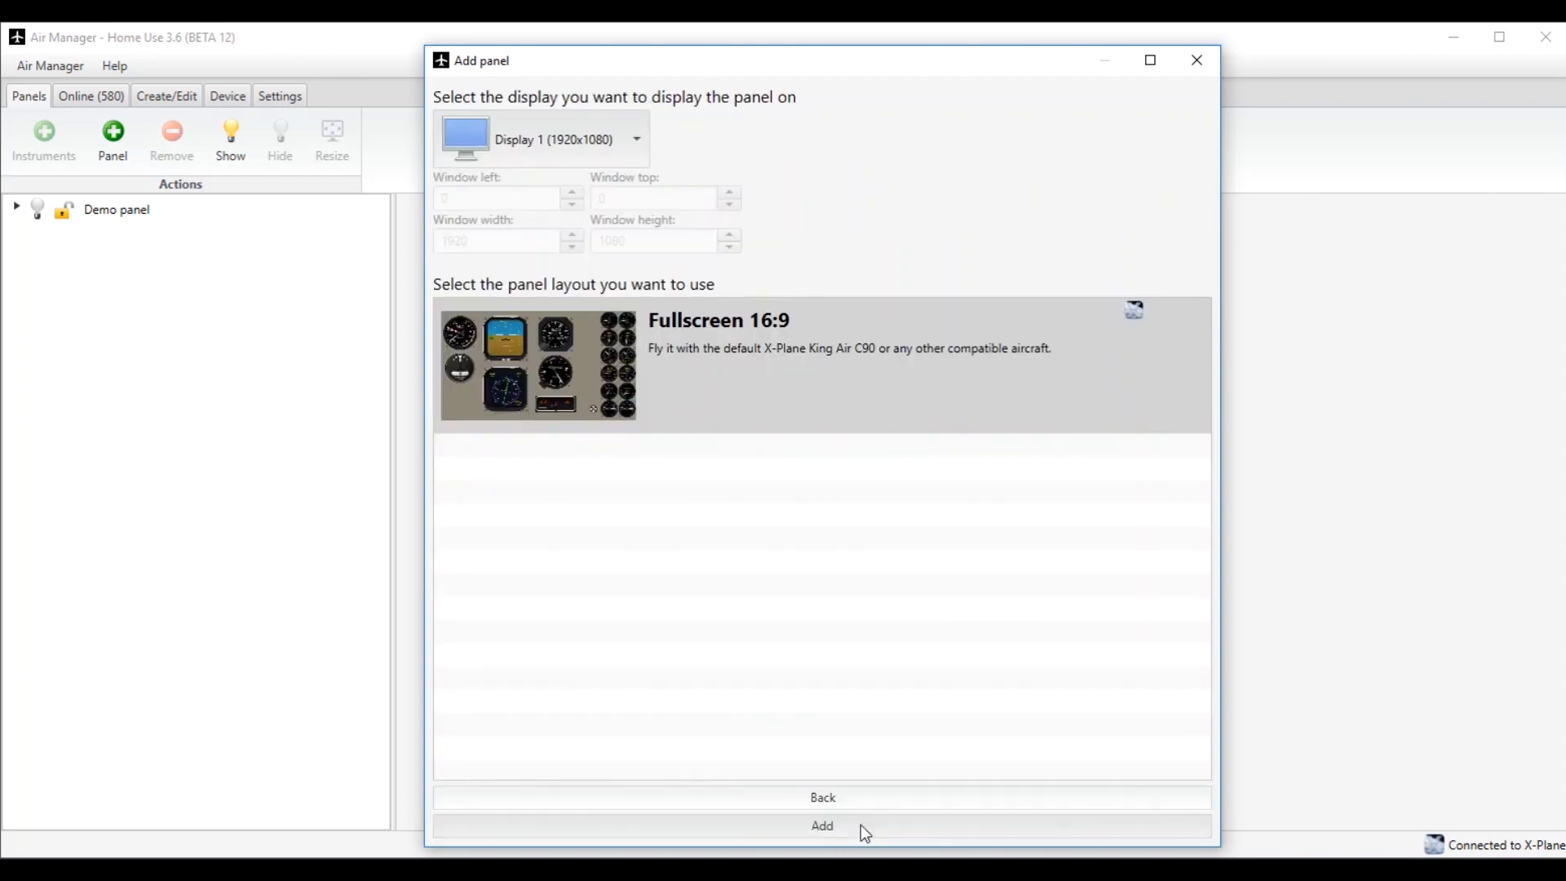
Assign the panel to Display 2 (1920x1080) with the Fullscreen 16:9 layout and add it.
click(529, 134)
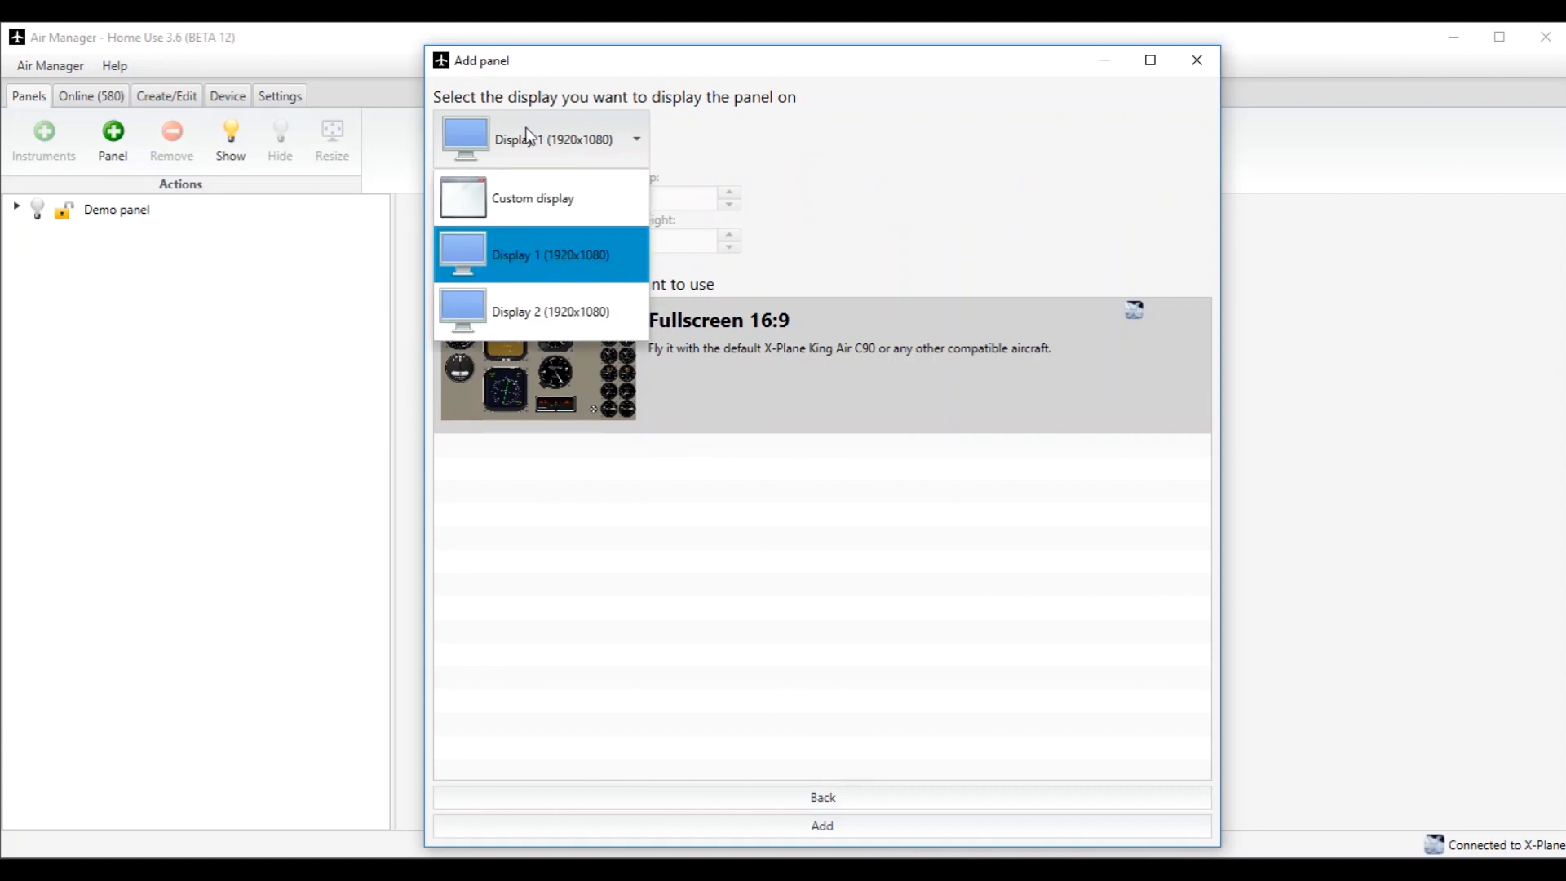
click(548, 297)
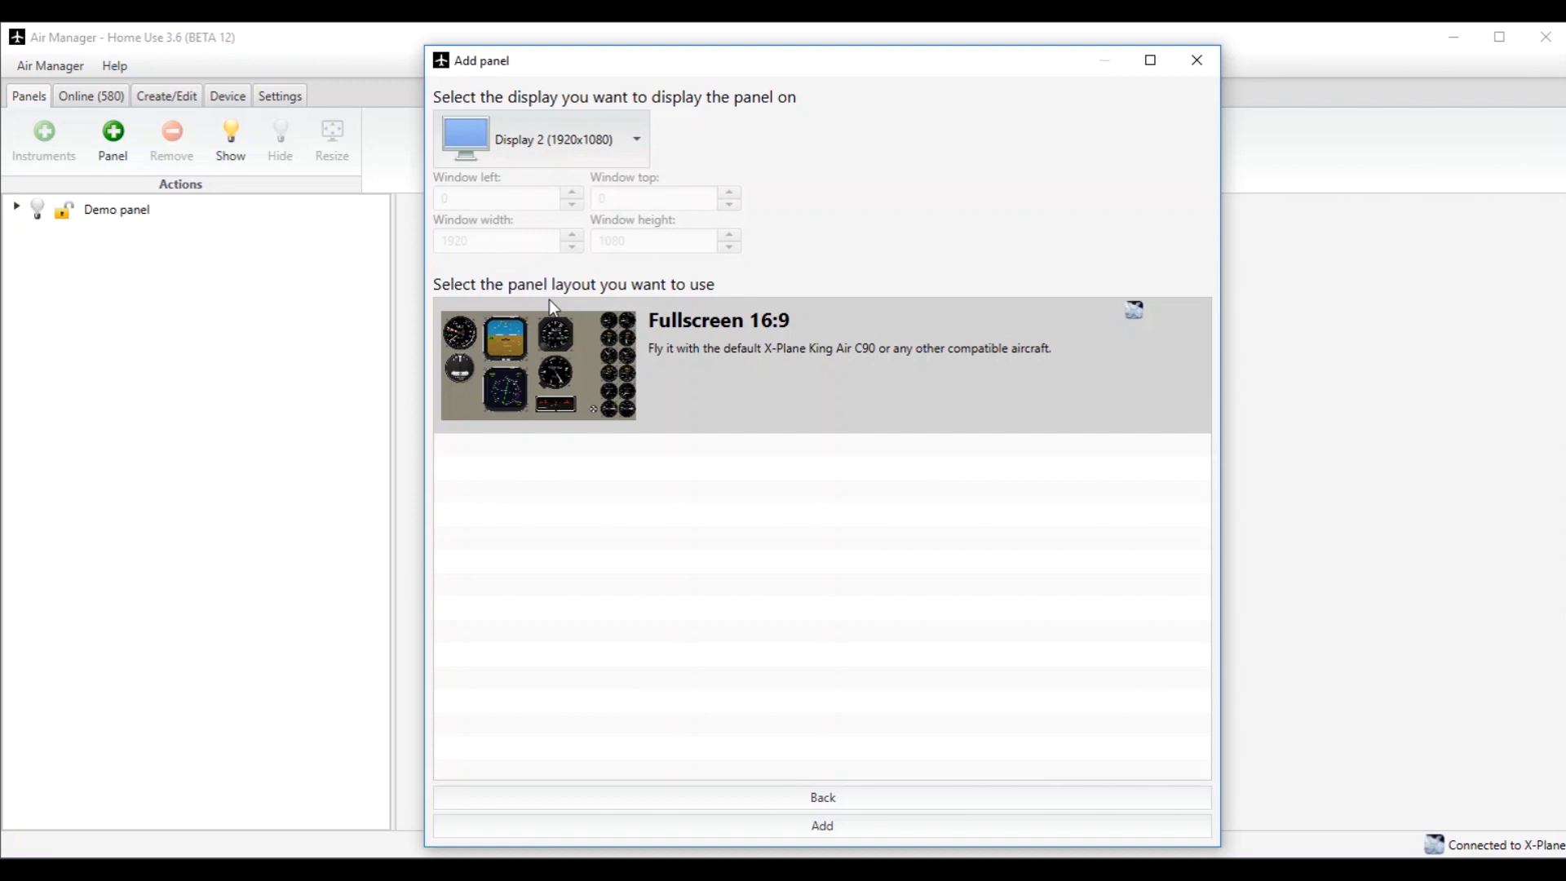
click(790, 364)
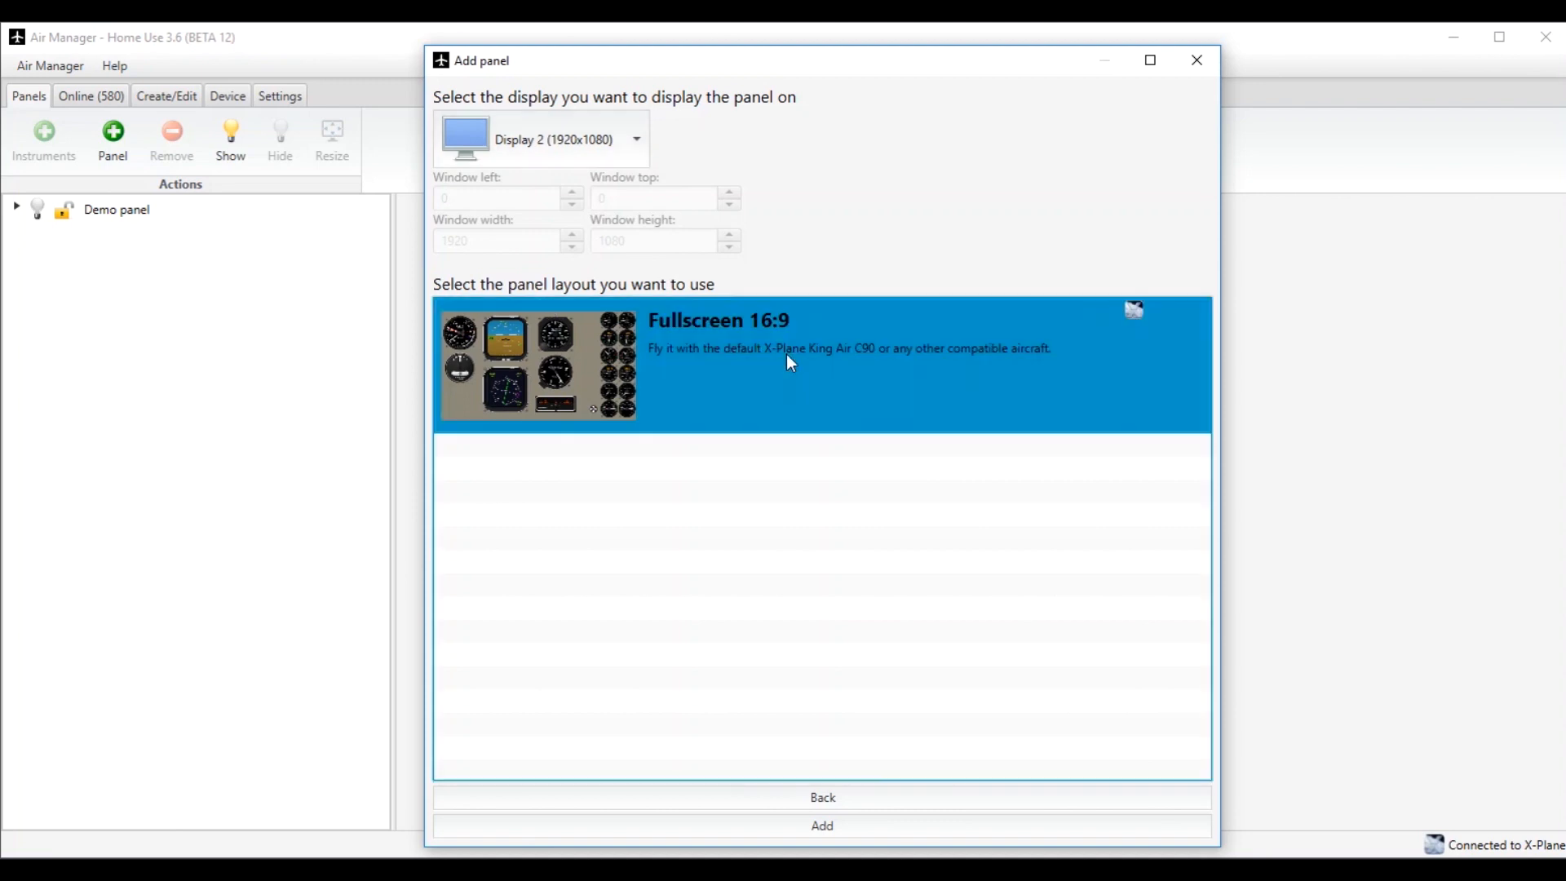
click(810, 828)
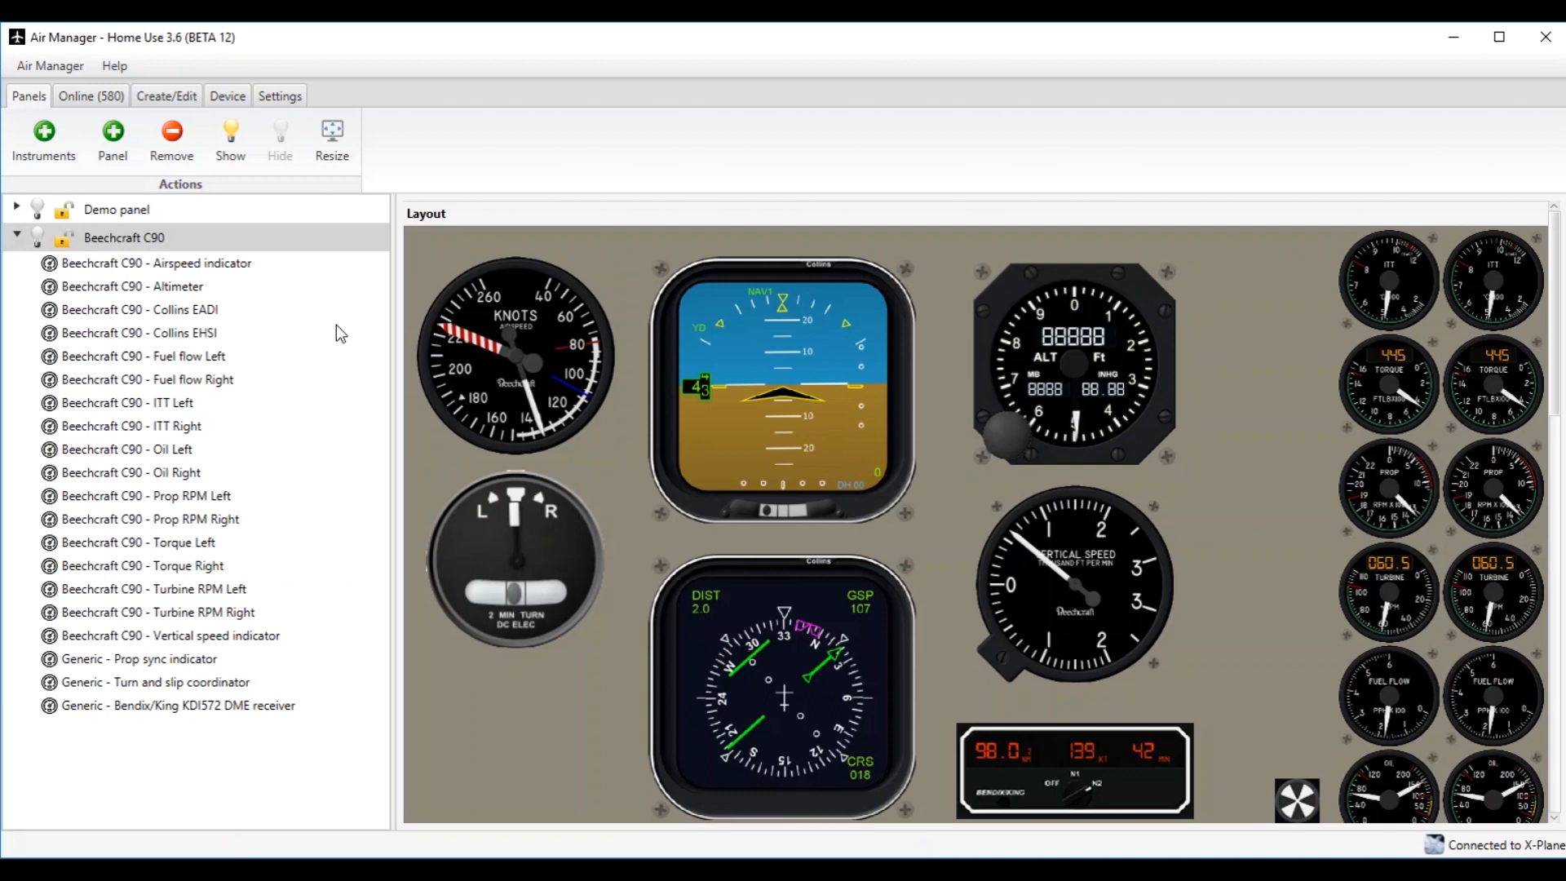
Slightly move and resize the Beechcraft C90 airspeed indicator in the layout and view its settings.
click(542, 343)
drag(542, 345, 553, 343)
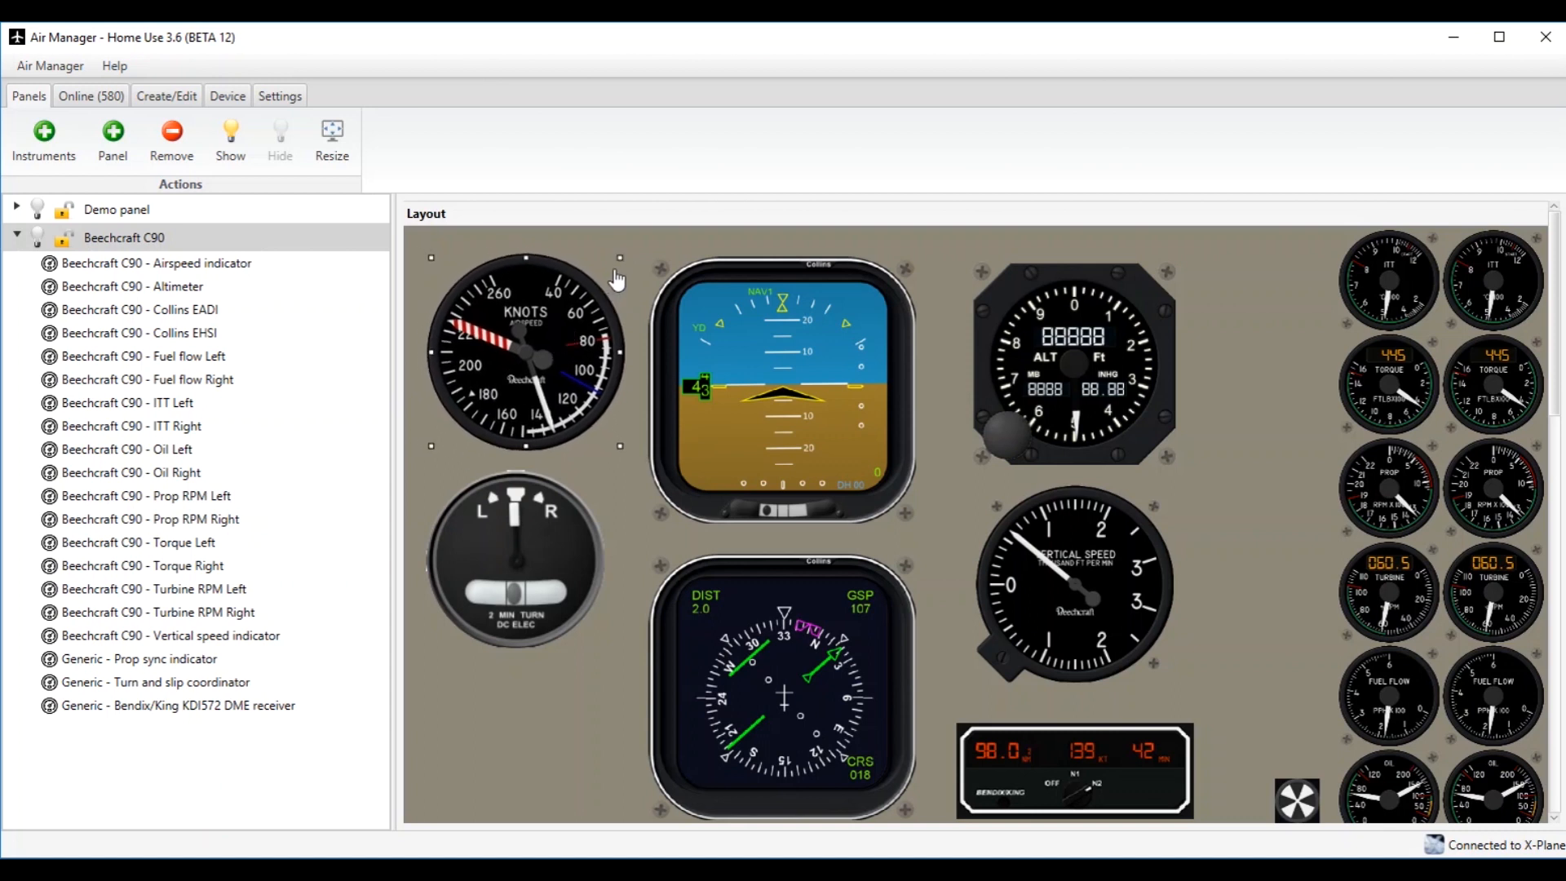
drag(620, 261, 624, 312)
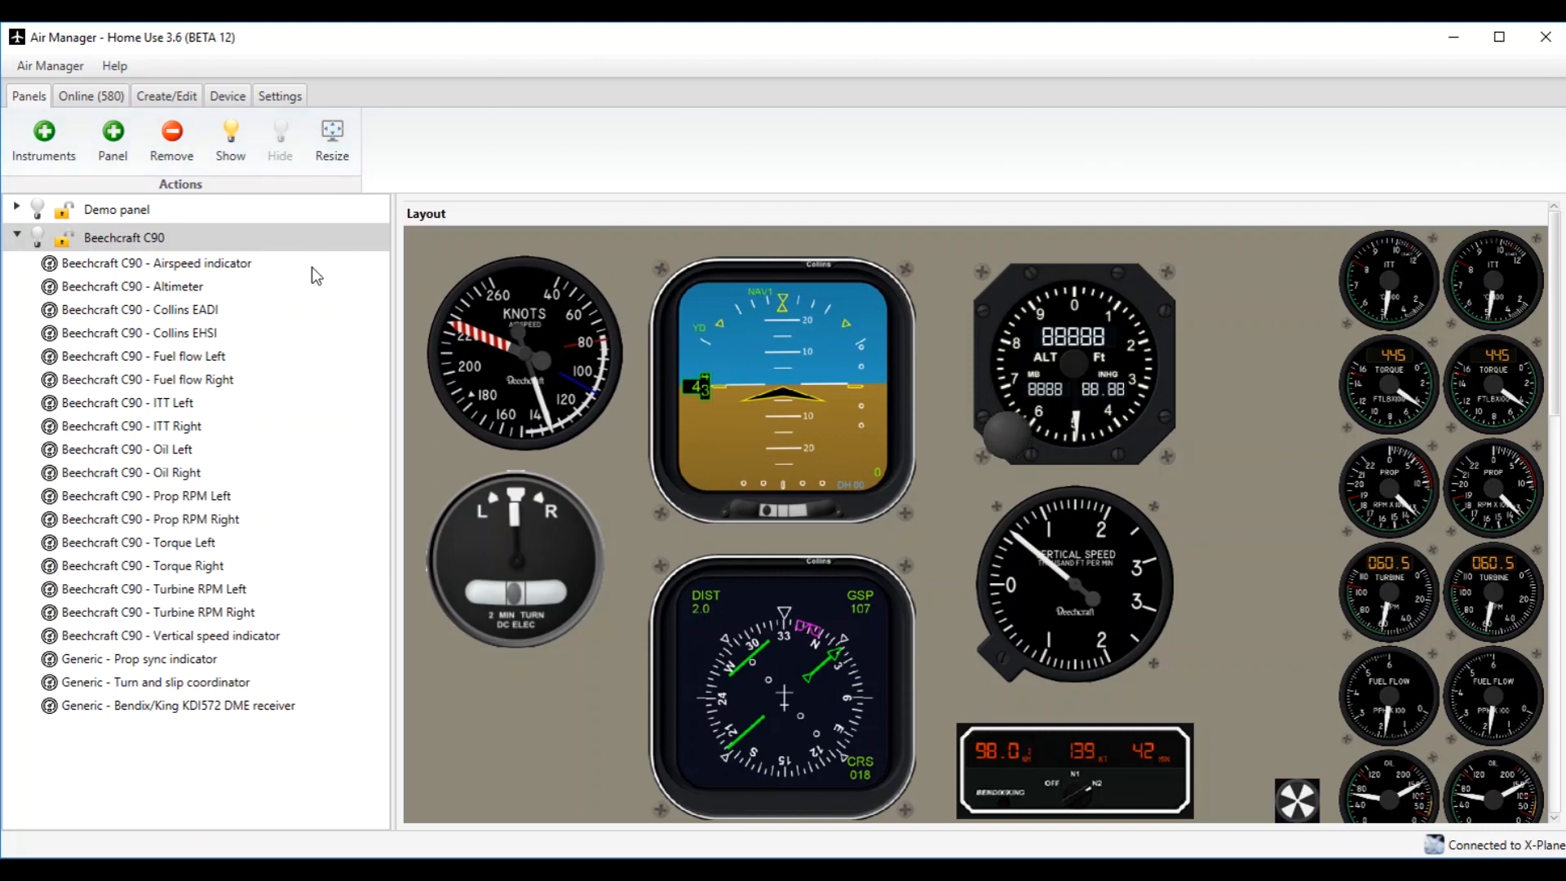
click(241, 266)
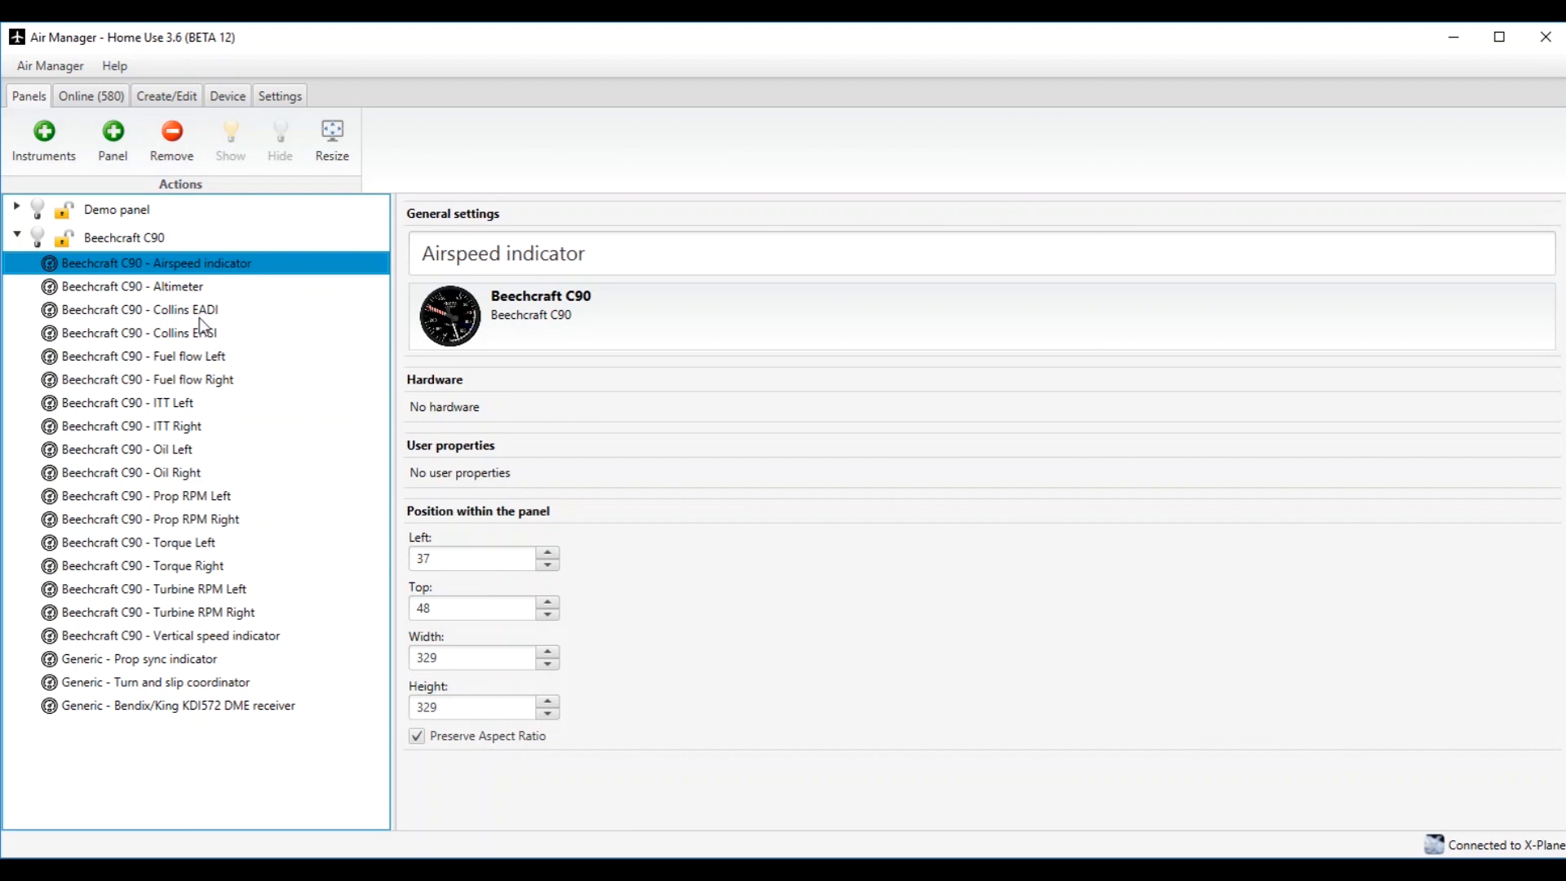
Remove the airspeed indicator from the Beechcraft C90 panel layout.
click(69, 238)
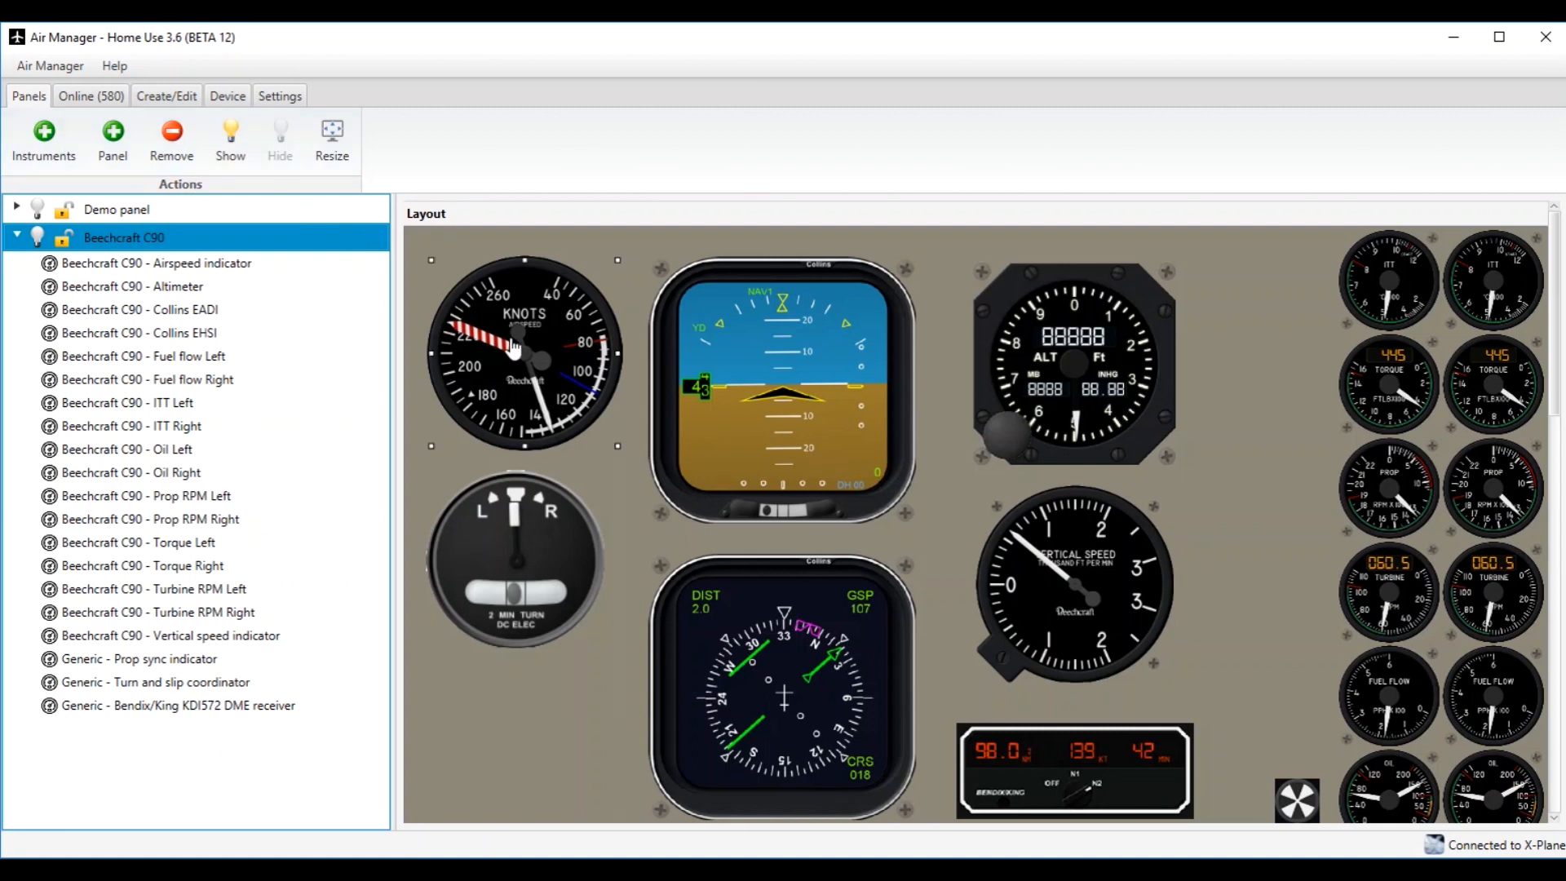
click(534, 353)
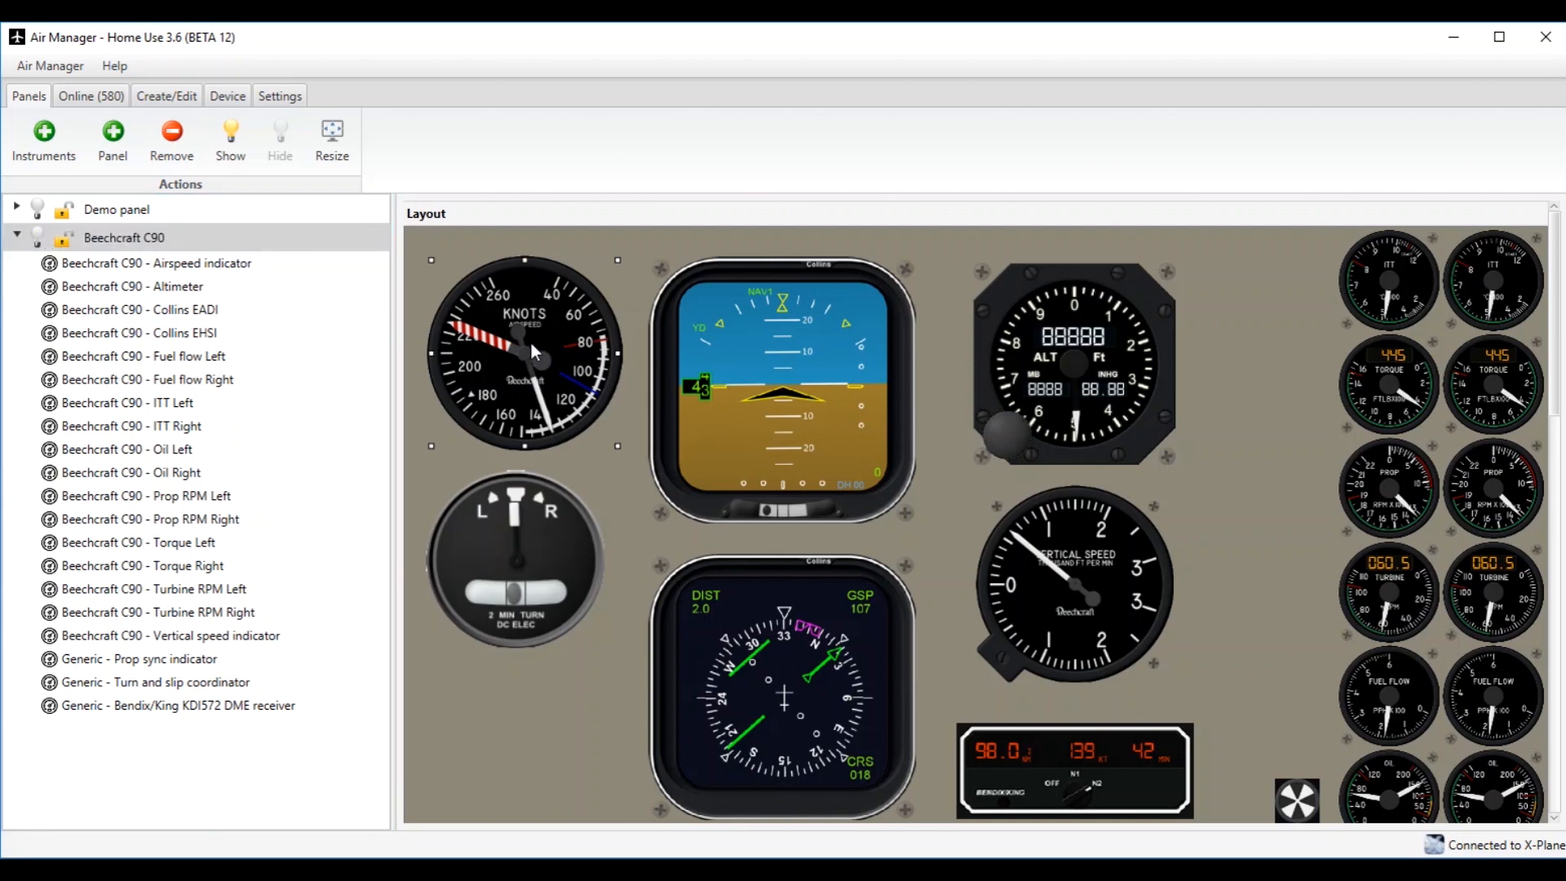
right_click(534, 353)
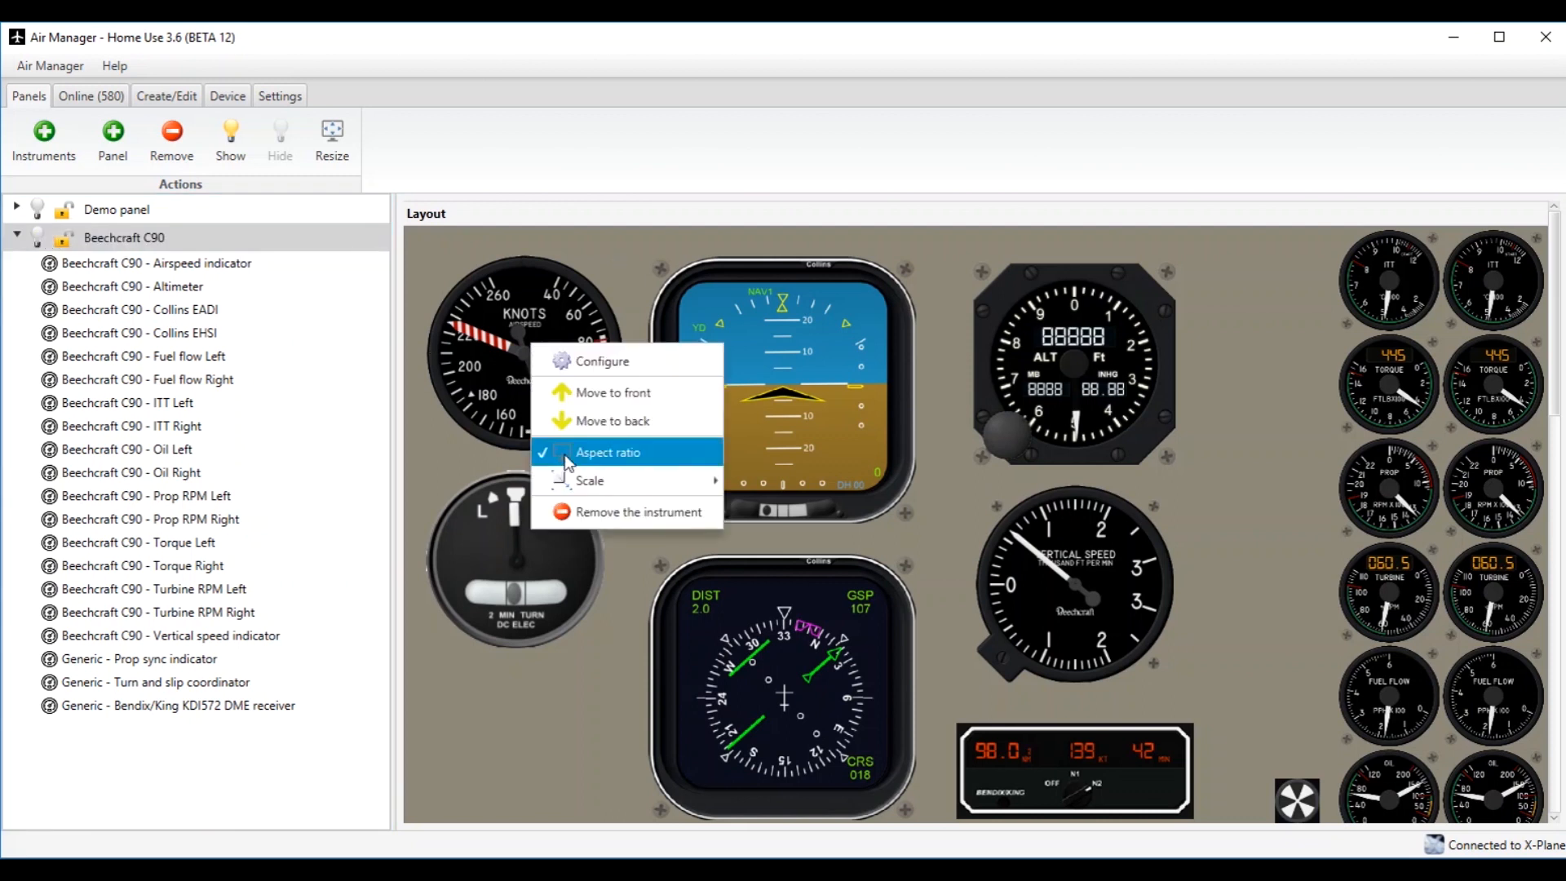
click(589, 512)
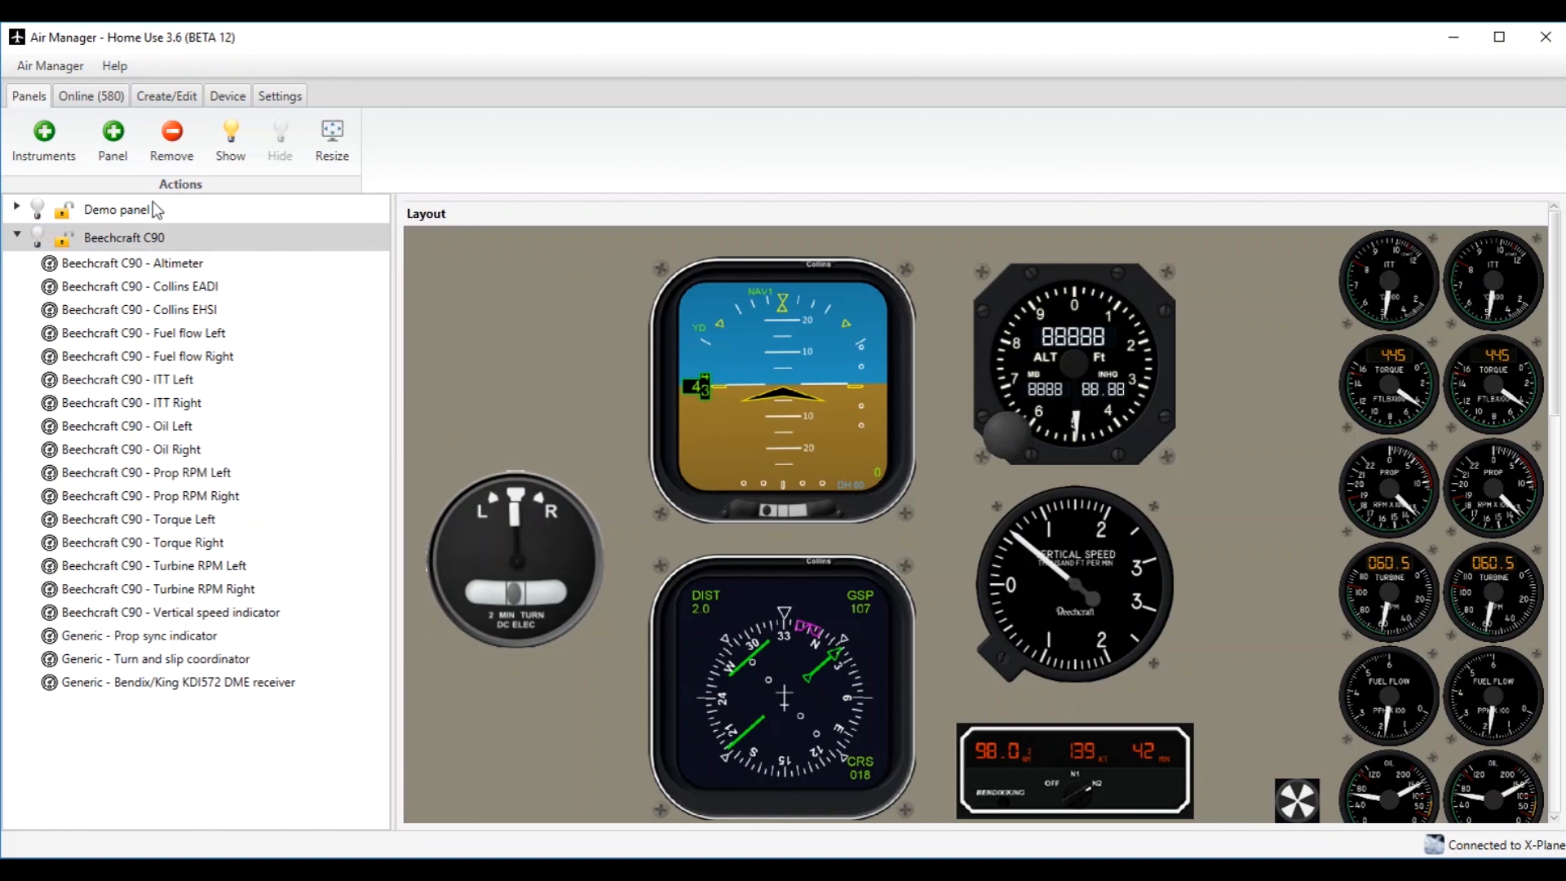
Add the Cessna 172SP airspeed indicator to the Beechcraft C90 panel.
click(45, 140)
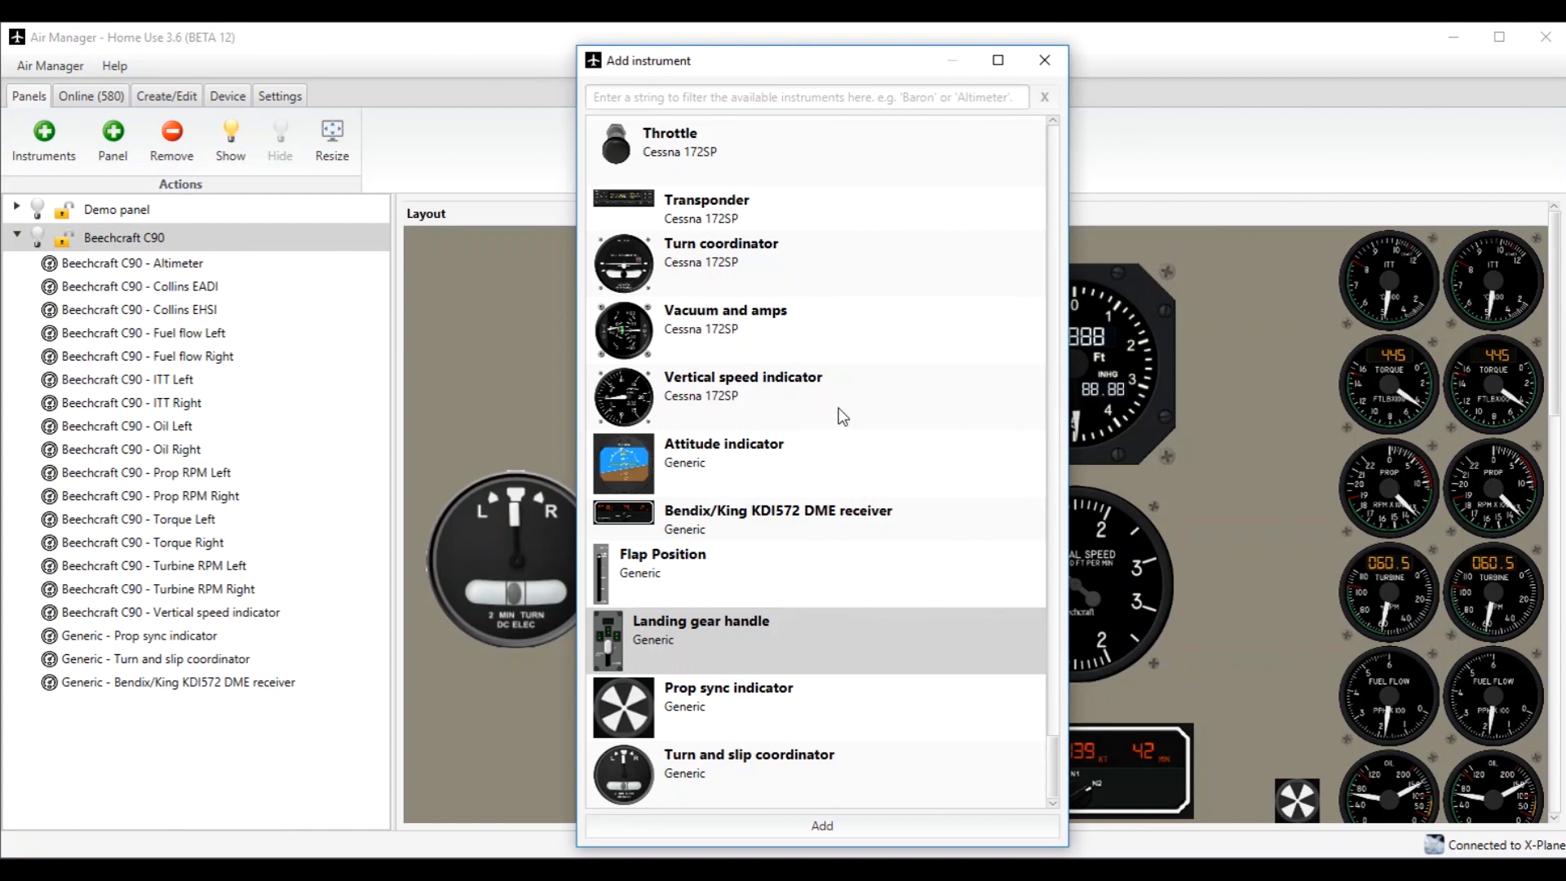
scroll(843, 417, up, 5)
scroll(842, 417, down, 5)
scroll(843, 416, up, 15)
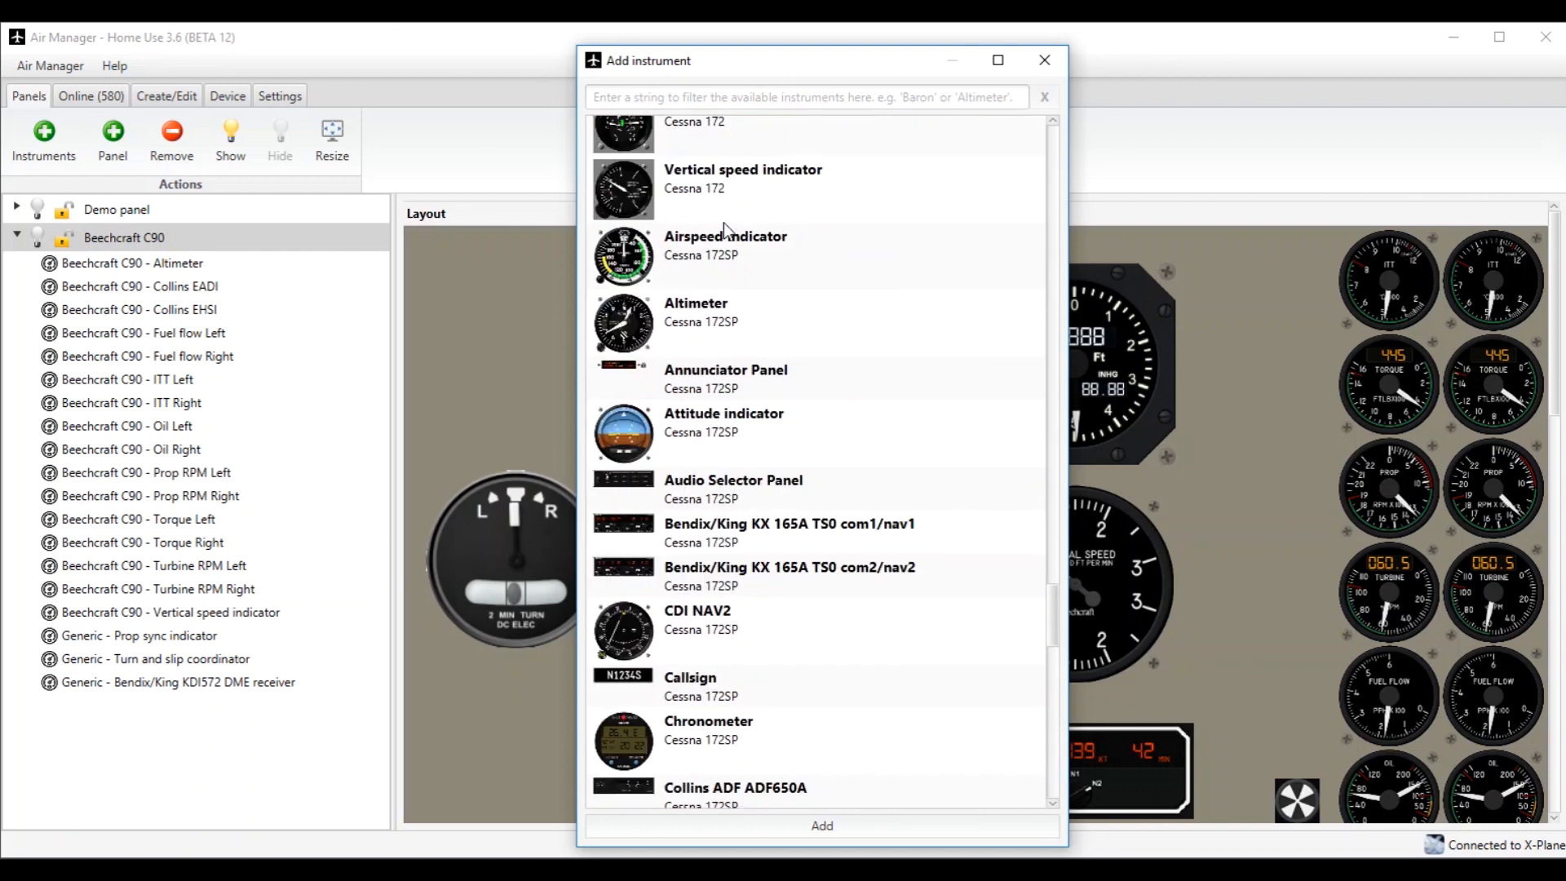
click(733, 243)
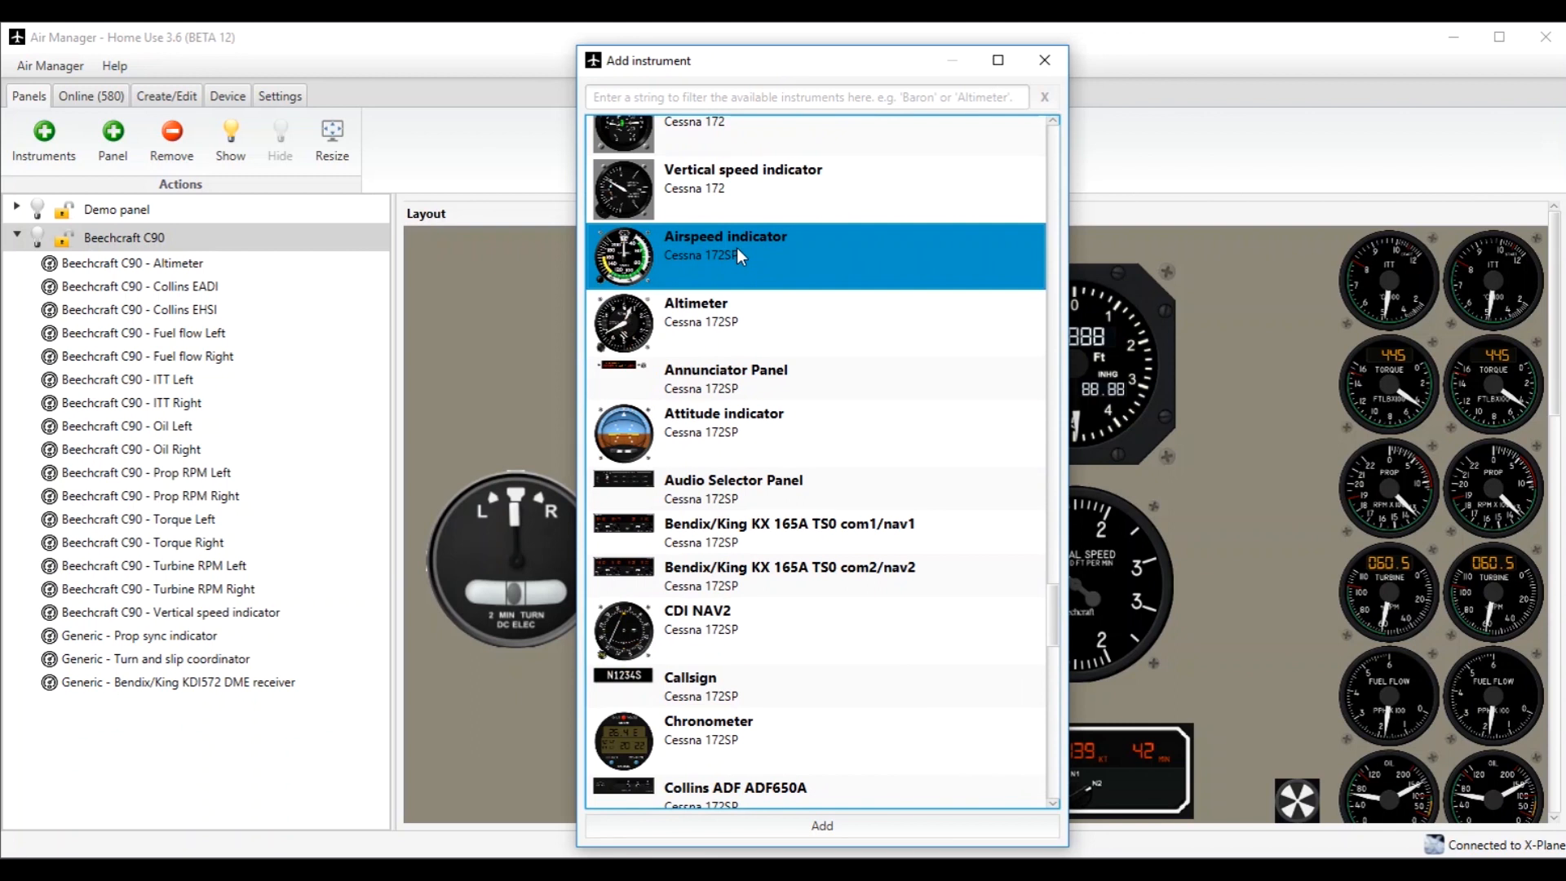
click(829, 824)
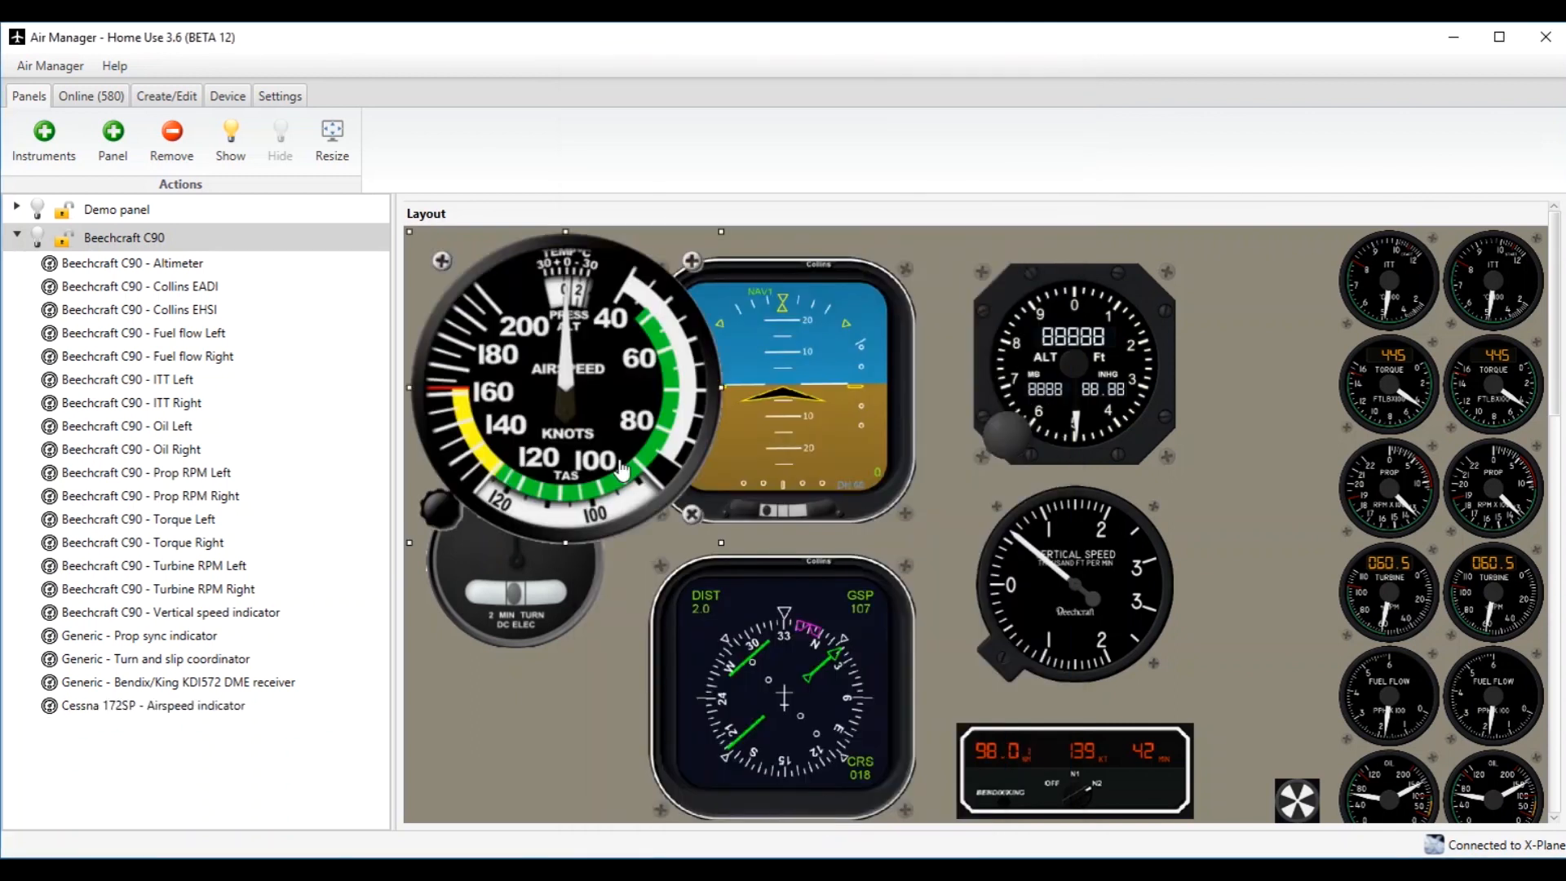
Shrink the Cessna 172SP airspeed indicator and position it in the empty spot above the turn and slip coordinator.
mouse_move(627, 410)
mouse_down()
mouse_move(818, 475)
mouse_move(609, 403)
mouse_up()
drag(716, 538, 617, 440)
drag(558, 369, 574, 384)
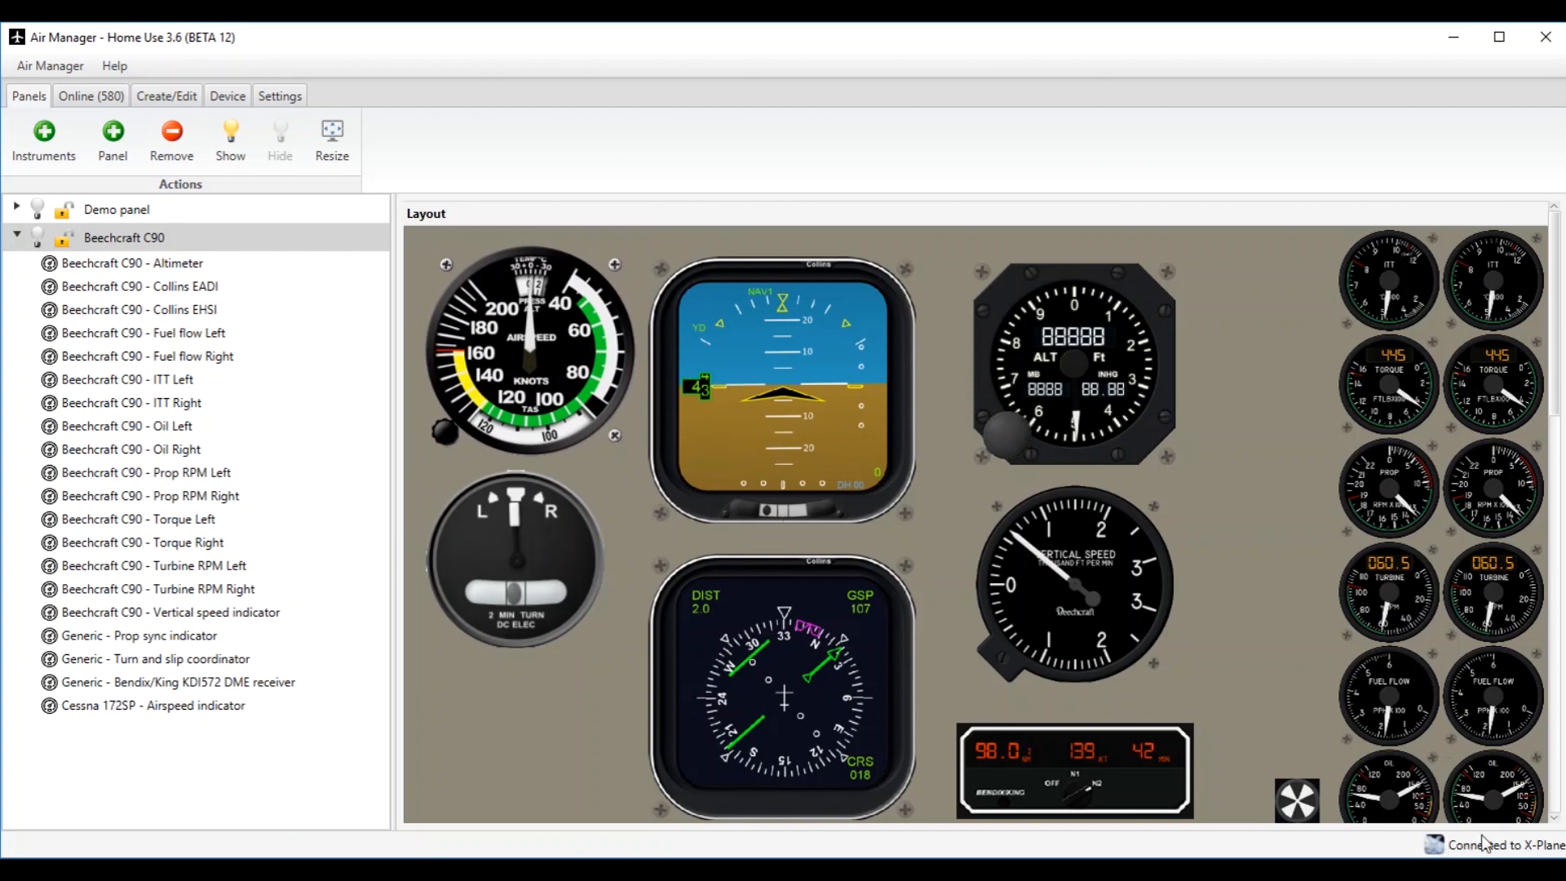
Lock the Beechcraft C90 panel and show it on its display.
click(96, 241)
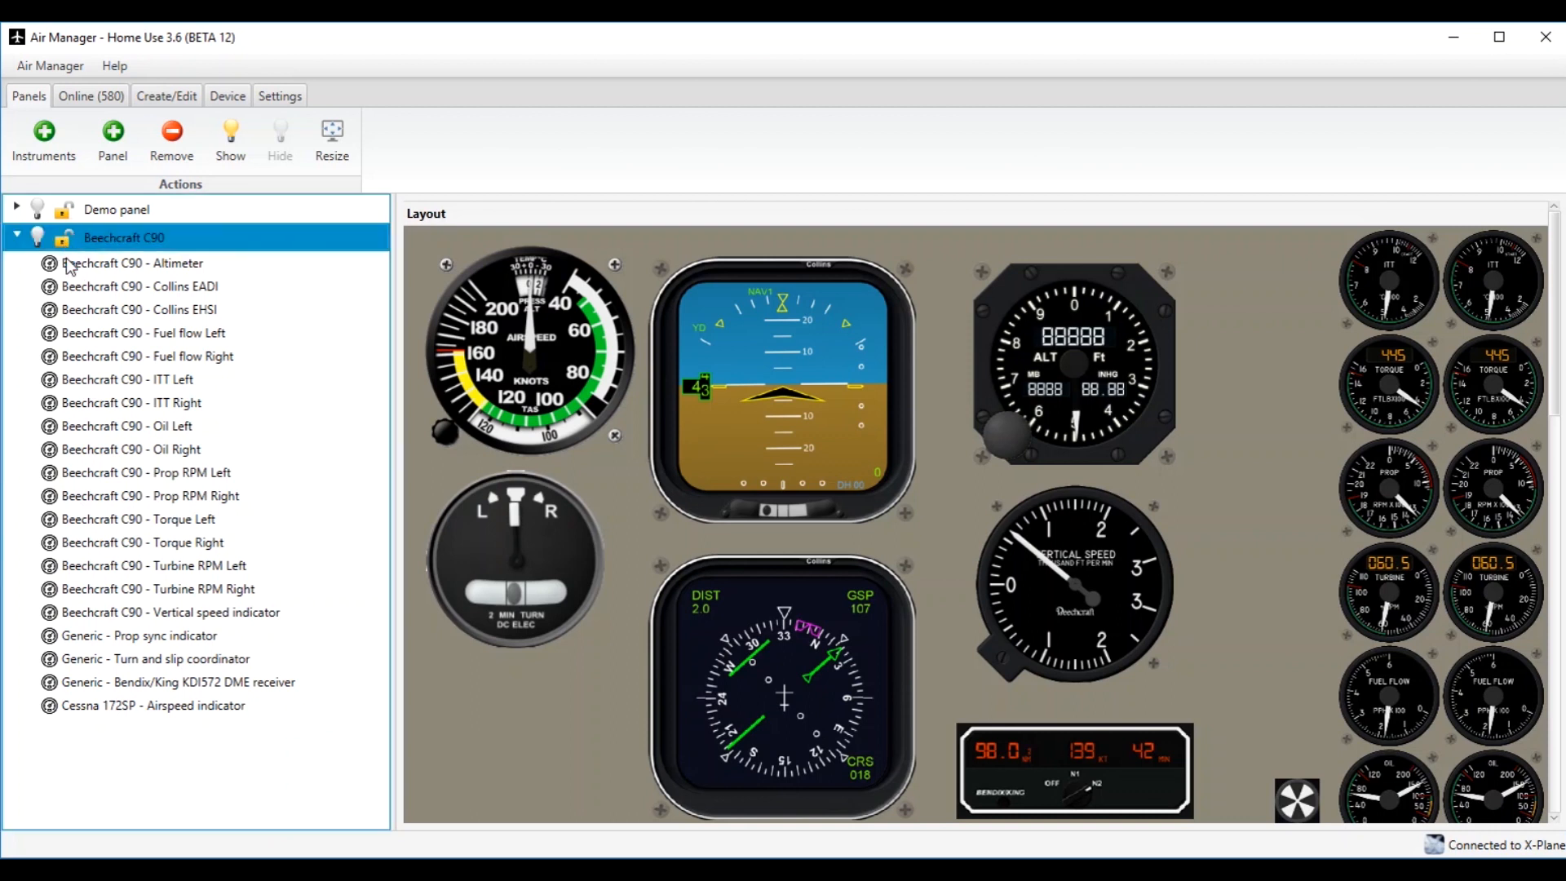
click(65, 247)
click(219, 150)
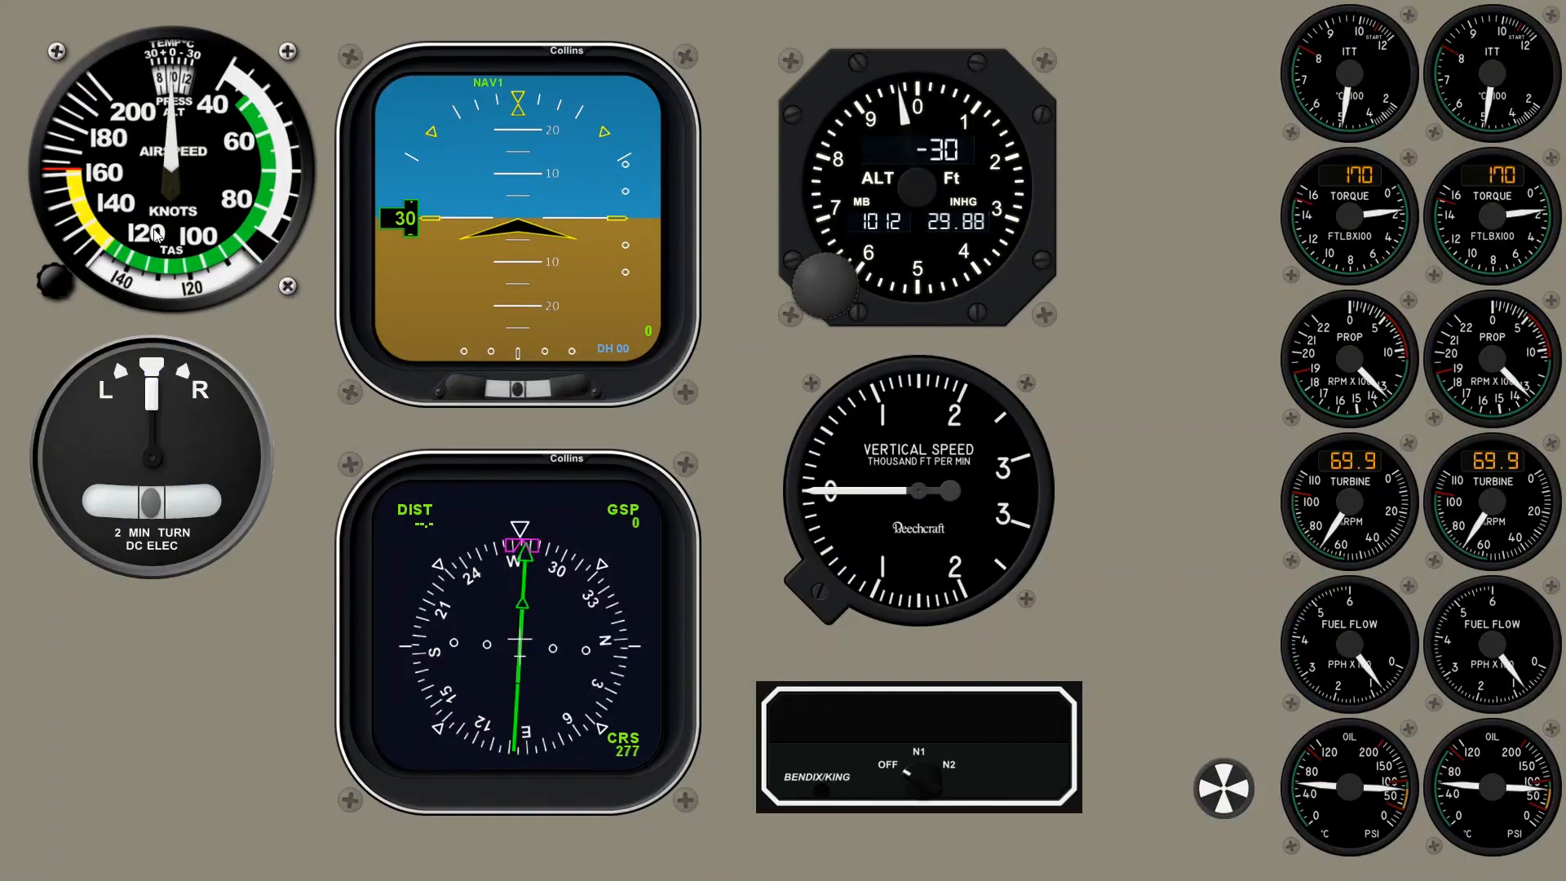
Unlock the displayed Beechcraft C90 panel, nudge it slightly, and lock it again.
right_click(259, 329)
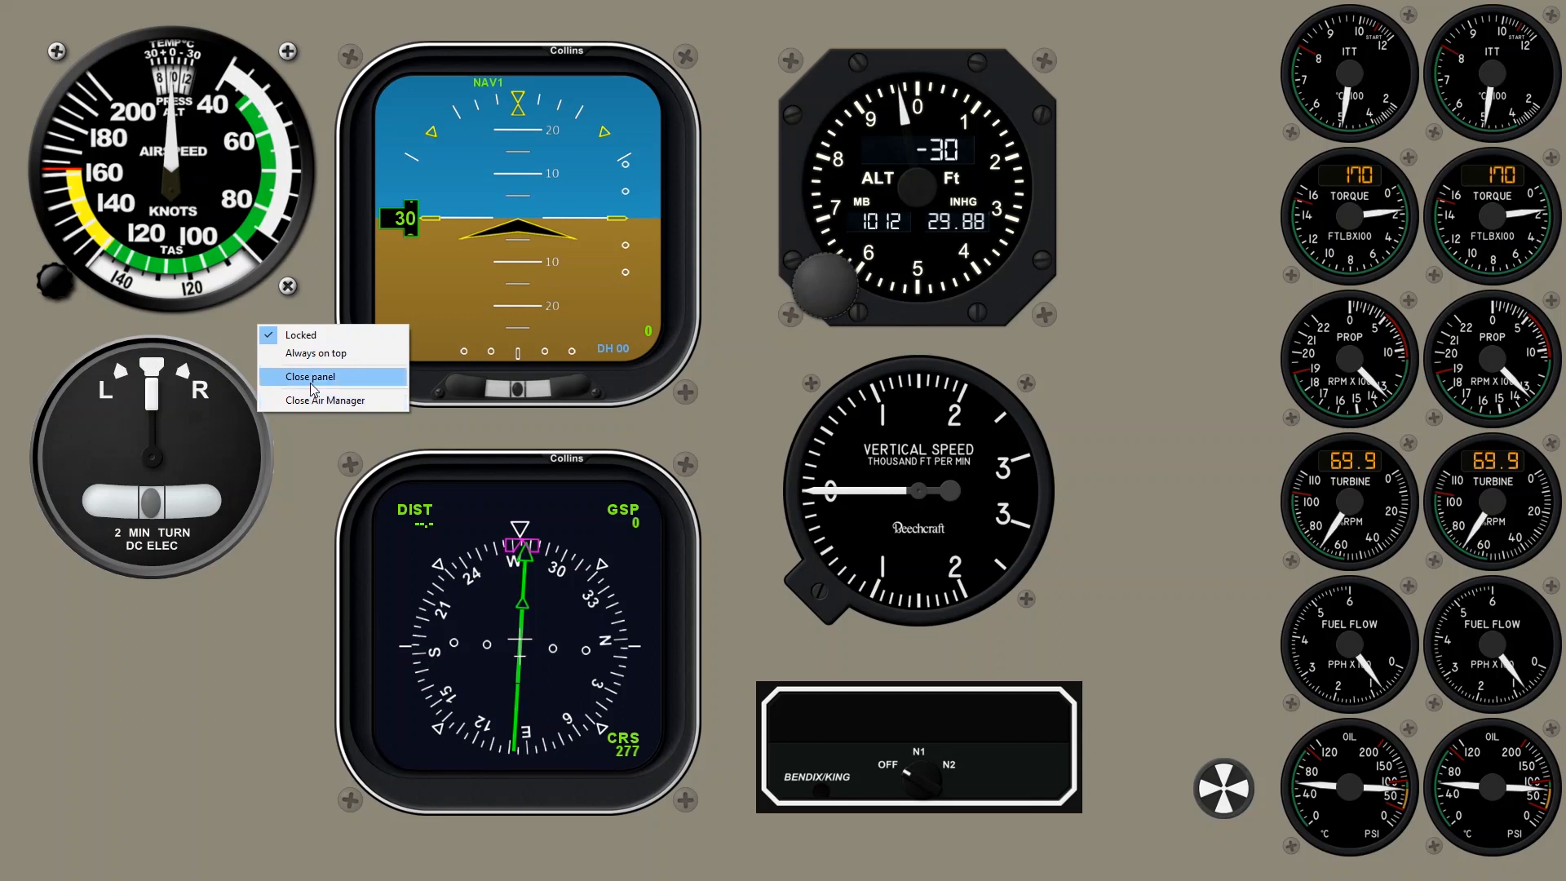
click(296, 338)
mouse_move(289, 379)
mouse_down()
mouse_move(404, 394)
mouse_move(141, 380)
mouse_move(282, 364)
mouse_move(349, 381)
mouse_move(267, 438)
mouse_move(287, 379)
mouse_up()
right_click(296, 447)
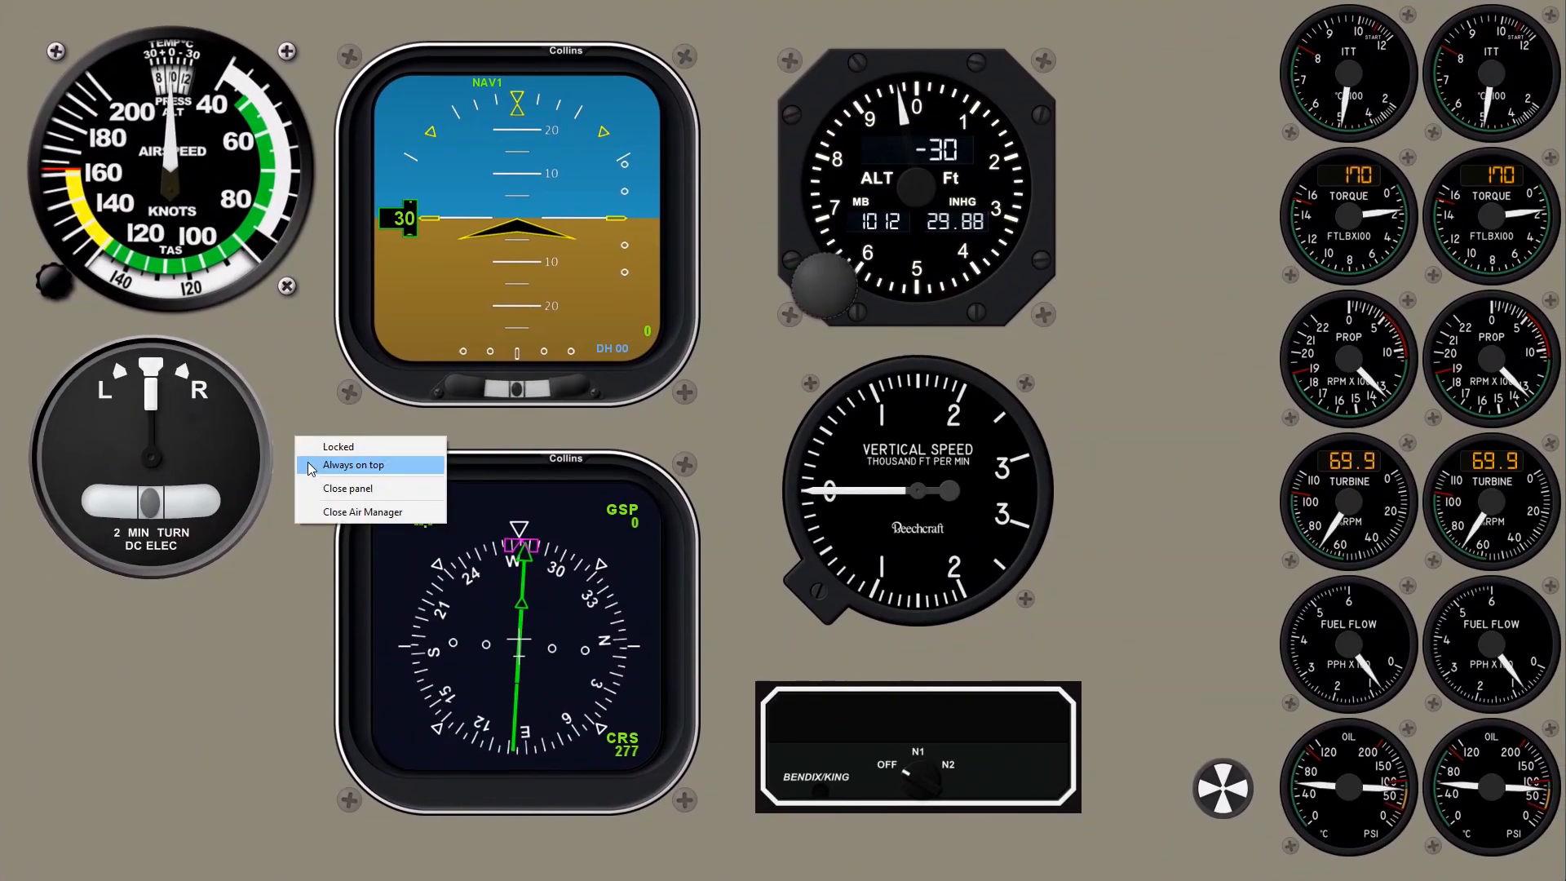
click(334, 446)
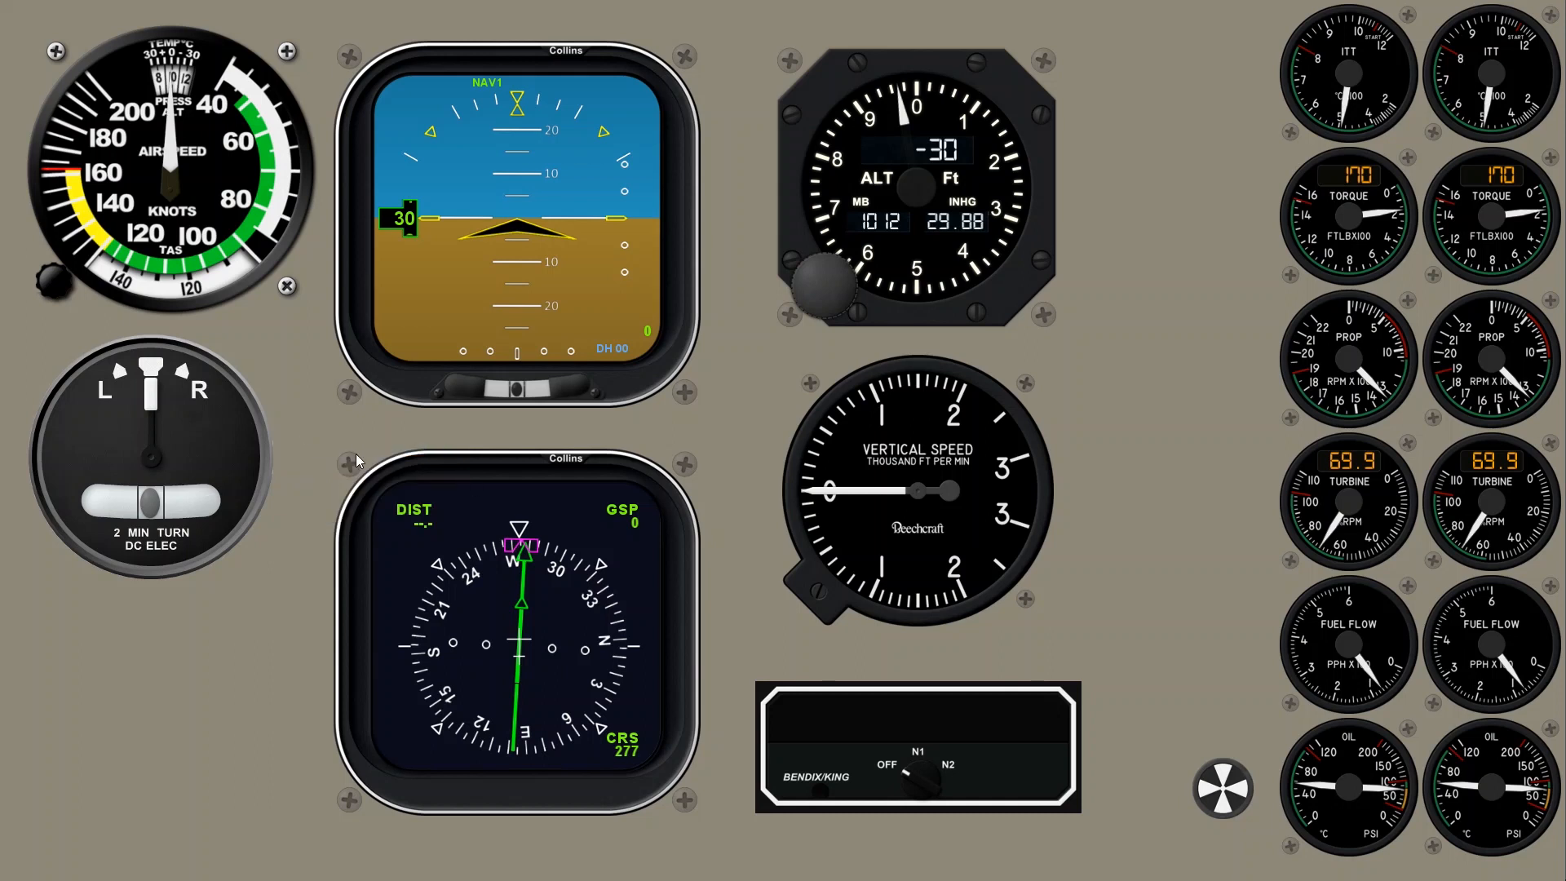
Close the displayed Beechcraft C90 panel.
right_click(322, 455)
click(344, 511)
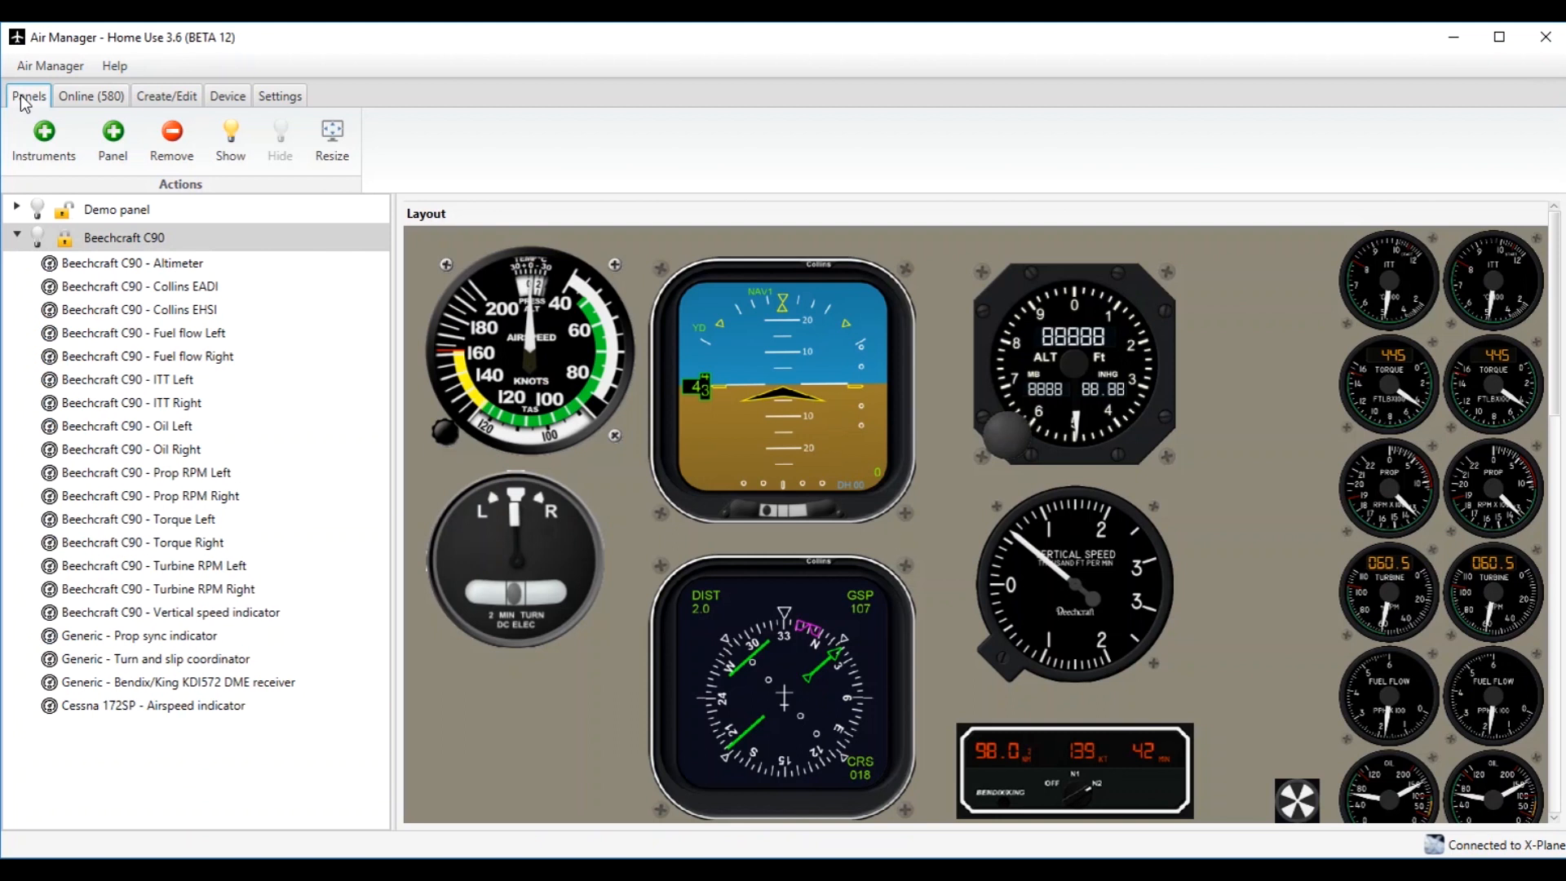
Browse the paid premium panels online down to the Cessna 182 purchase option and return to the installed panels.
click(71, 101)
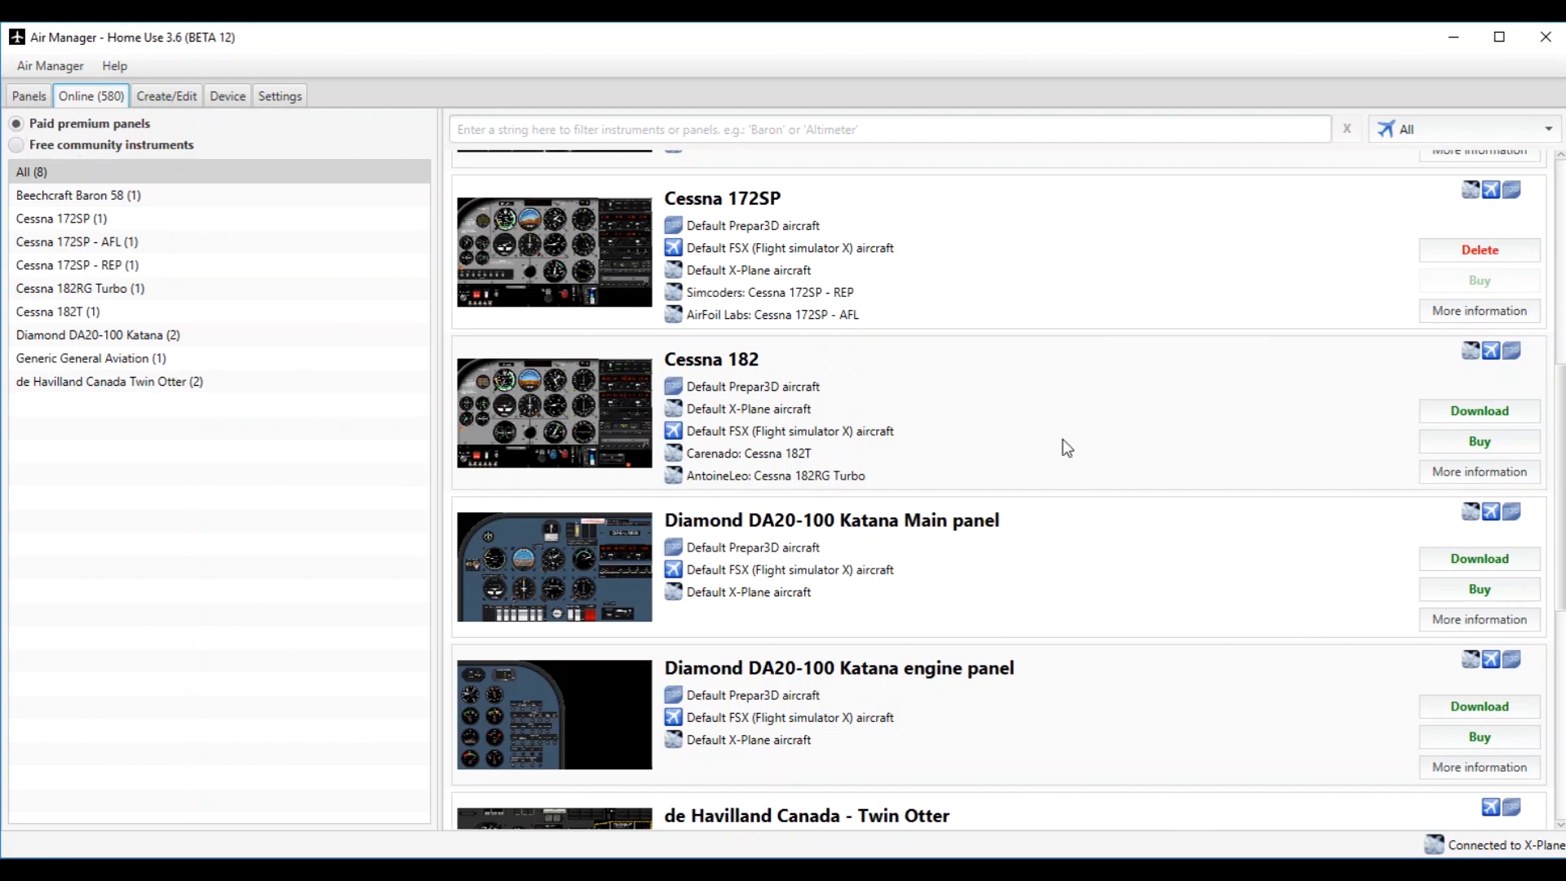
scroll(1064, 440, up, 4)
scroll(1064, 438, down, 6)
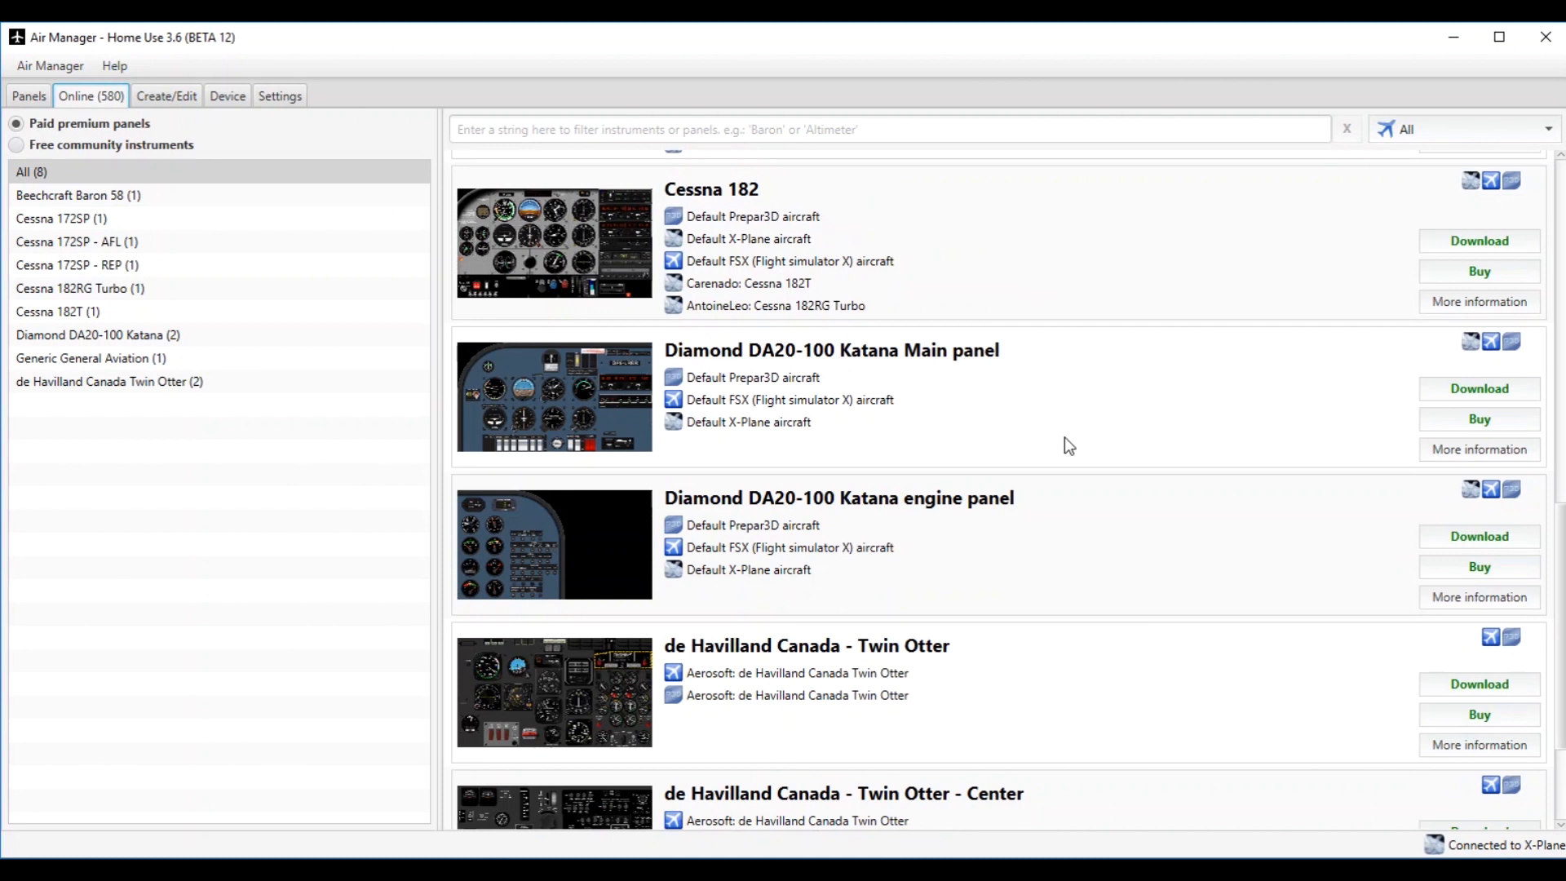
click(1496, 277)
click(36, 97)
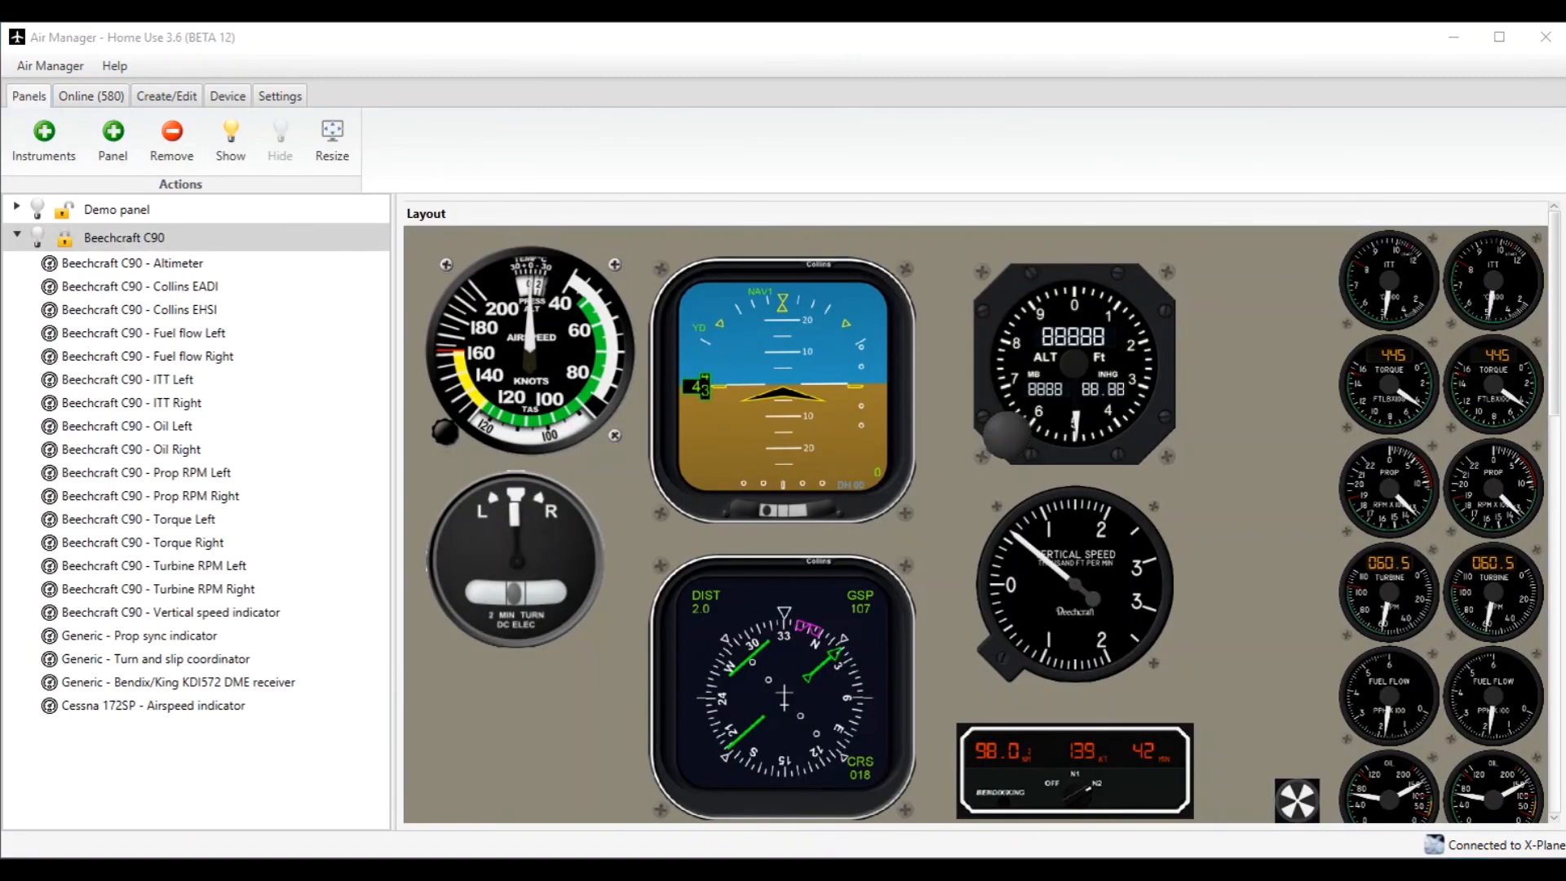